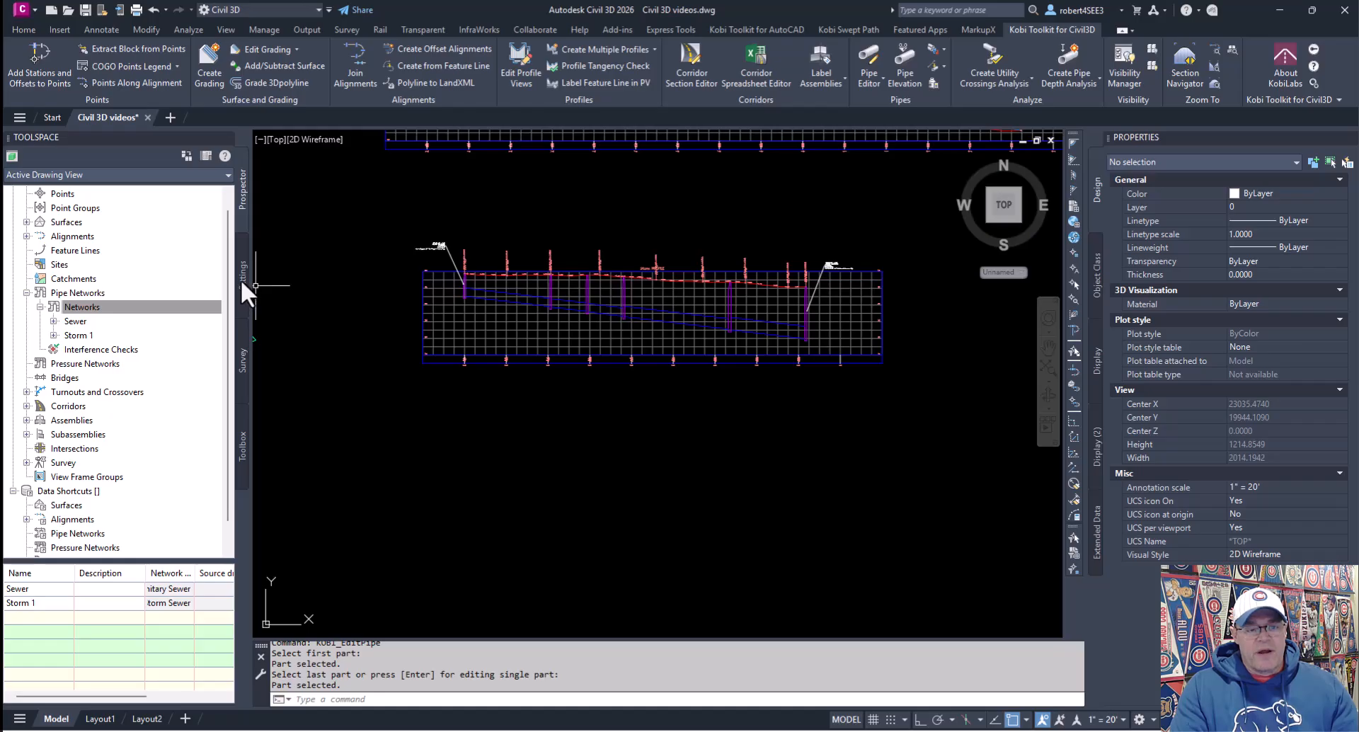
Step: Create a new pipe network parts list in the drawing settings and name it Gas
{"action": "left_click", "coordinate": [241, 277]}
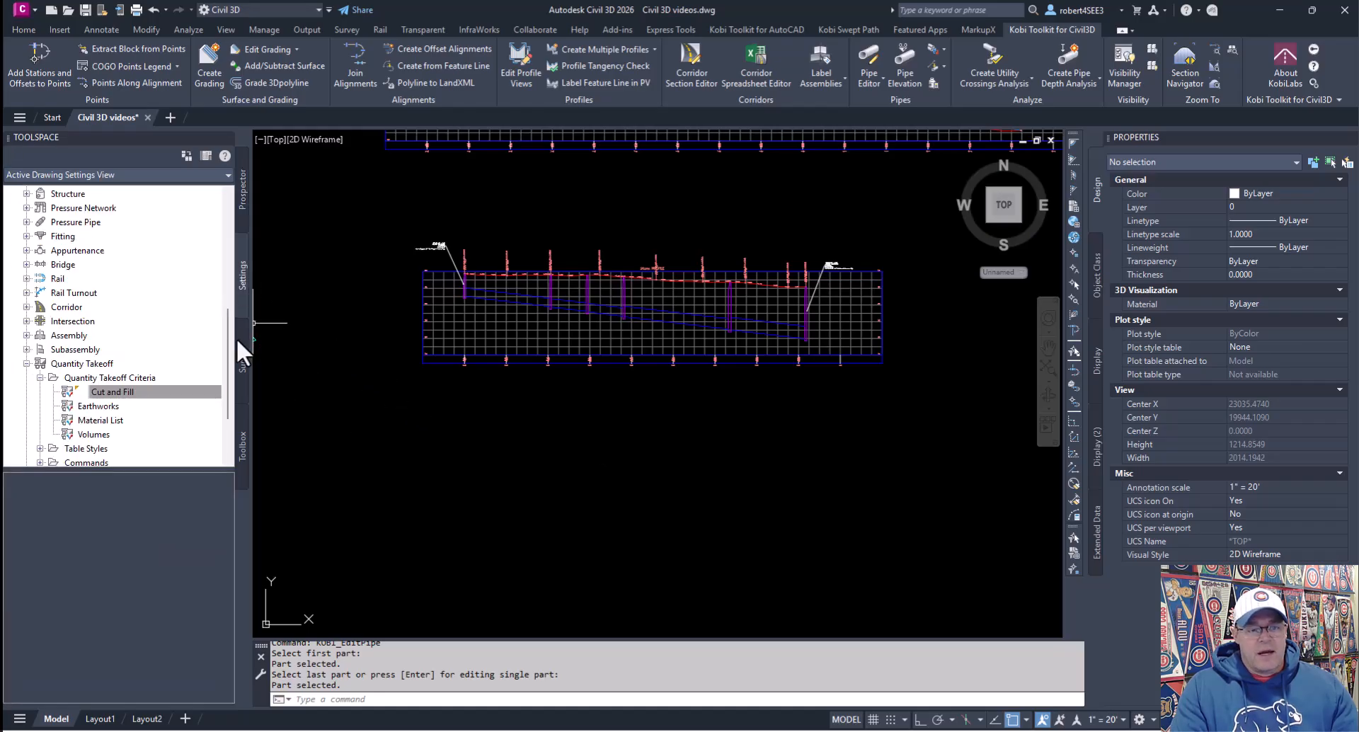
{"action": "left_click_drag", "start_coordinate": [226, 338], "coordinate": [228, 294]}
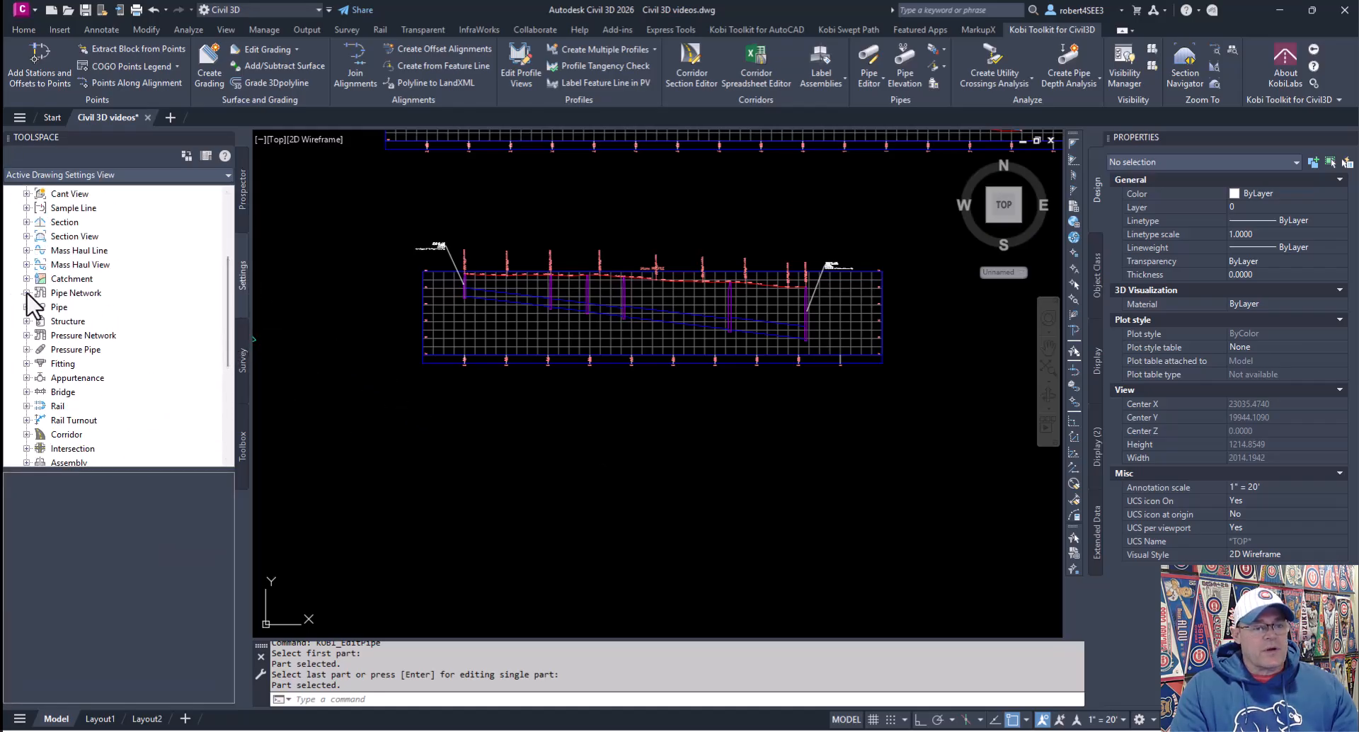
{"action": "left_click", "coordinate": [26, 293]}
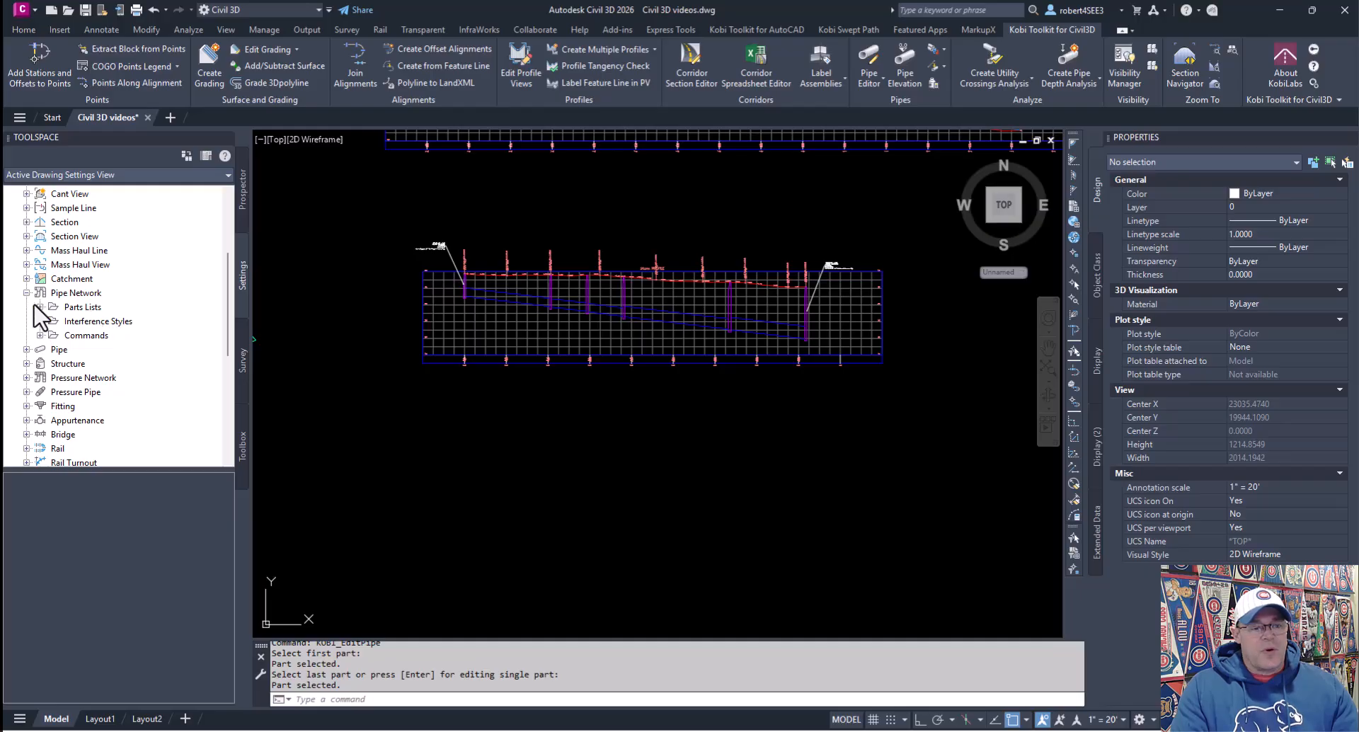
{"action": "left_click", "coordinate": [40, 307]}
{"action": "left_click", "coordinate": [83, 308]}
{"action": "right_click", "coordinate": [82, 309]}
{"action": "left_click", "coordinate": [138, 315]}
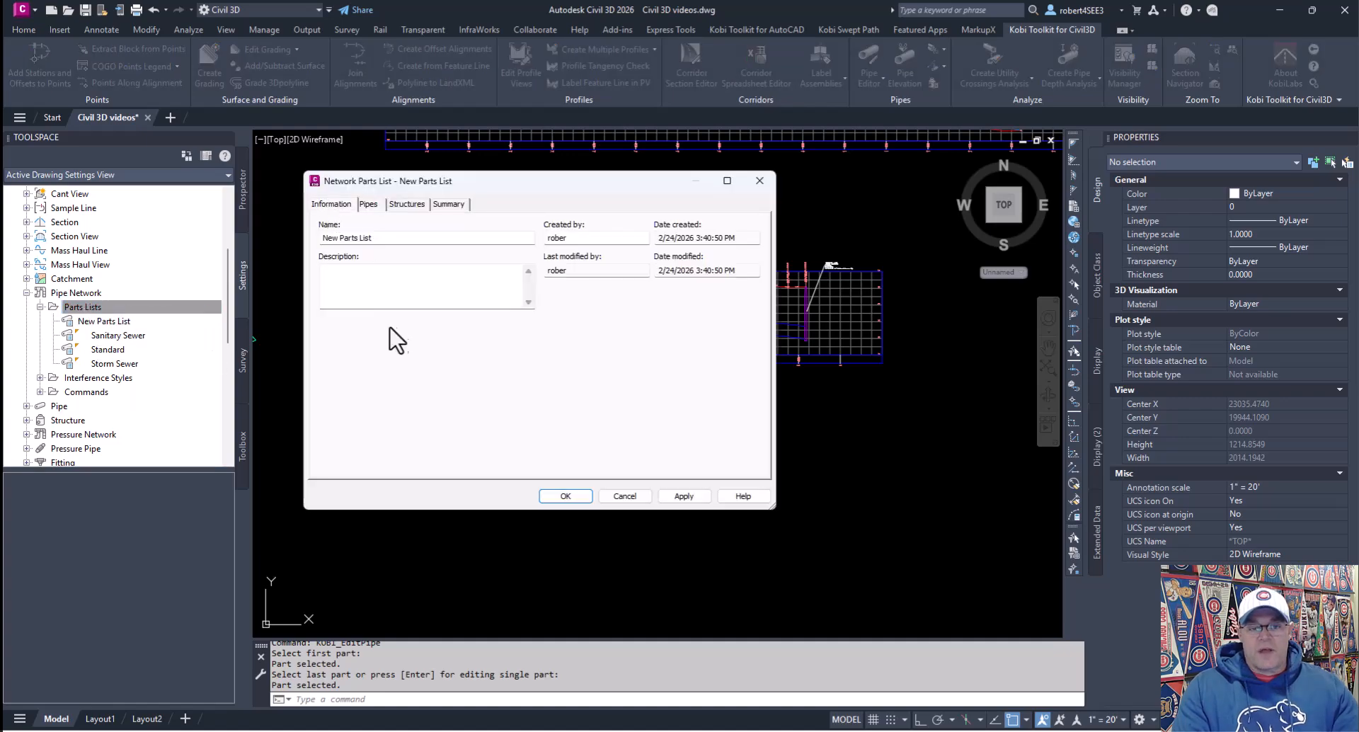
{"action": "left_click_drag", "start_coordinate": [403, 237], "coordinate": [281, 223]}
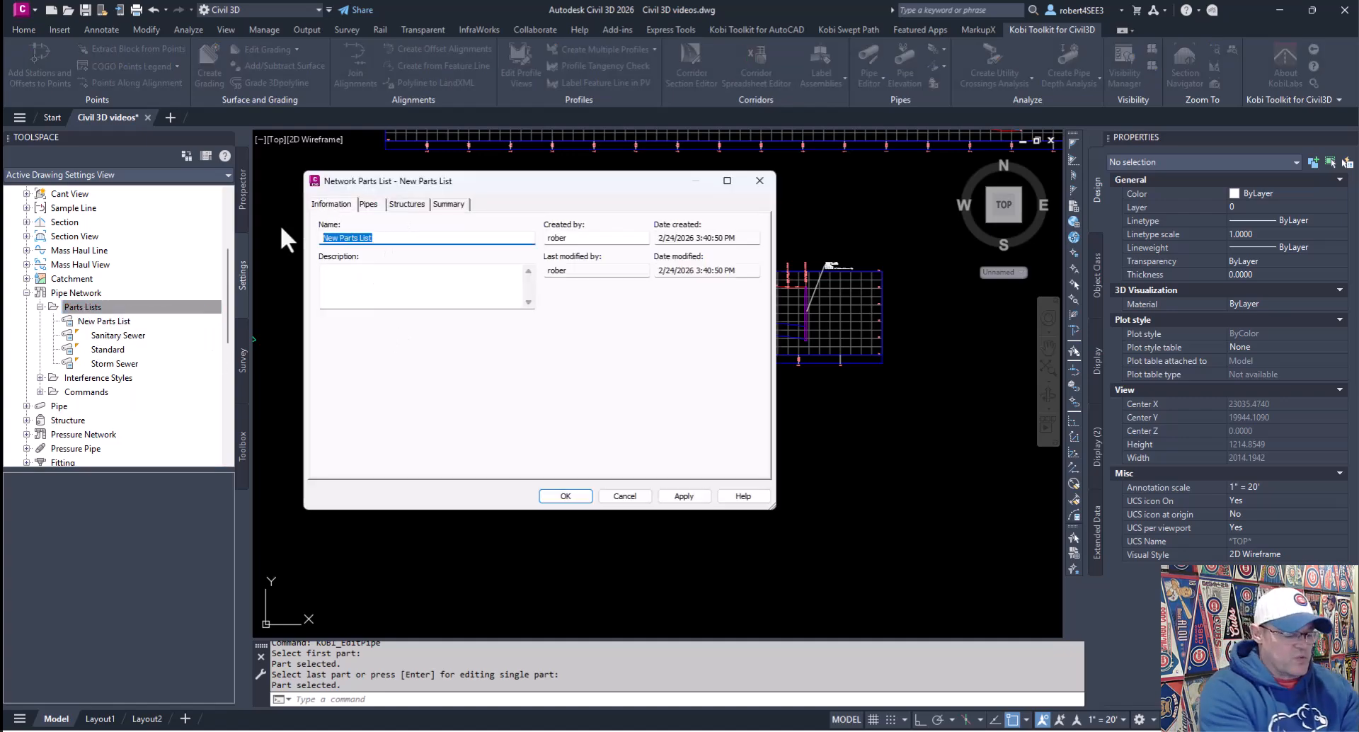
{"action": "type", "text": "Gas"}
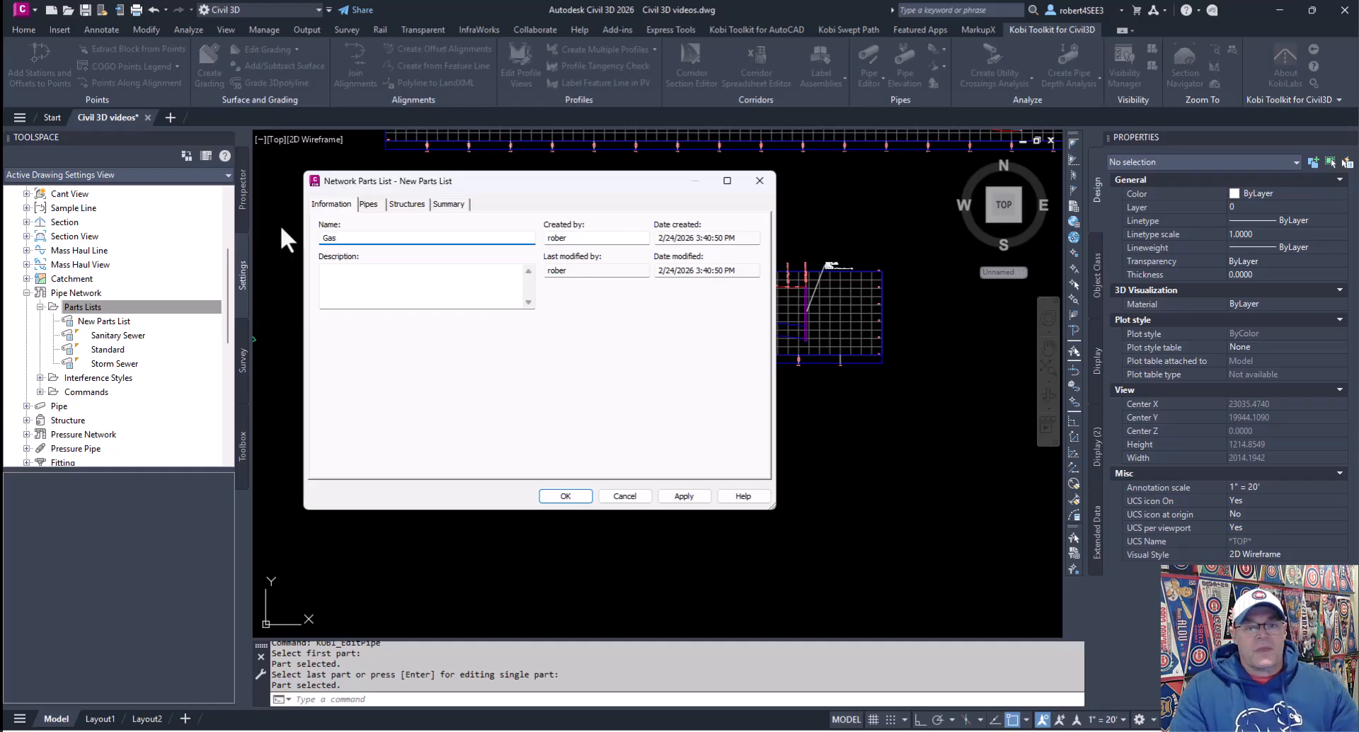
Step: Add the Ductile Iron Pipe family to the Gas parts list's pipes
{"action": "left_click", "coordinate": [368, 204]}
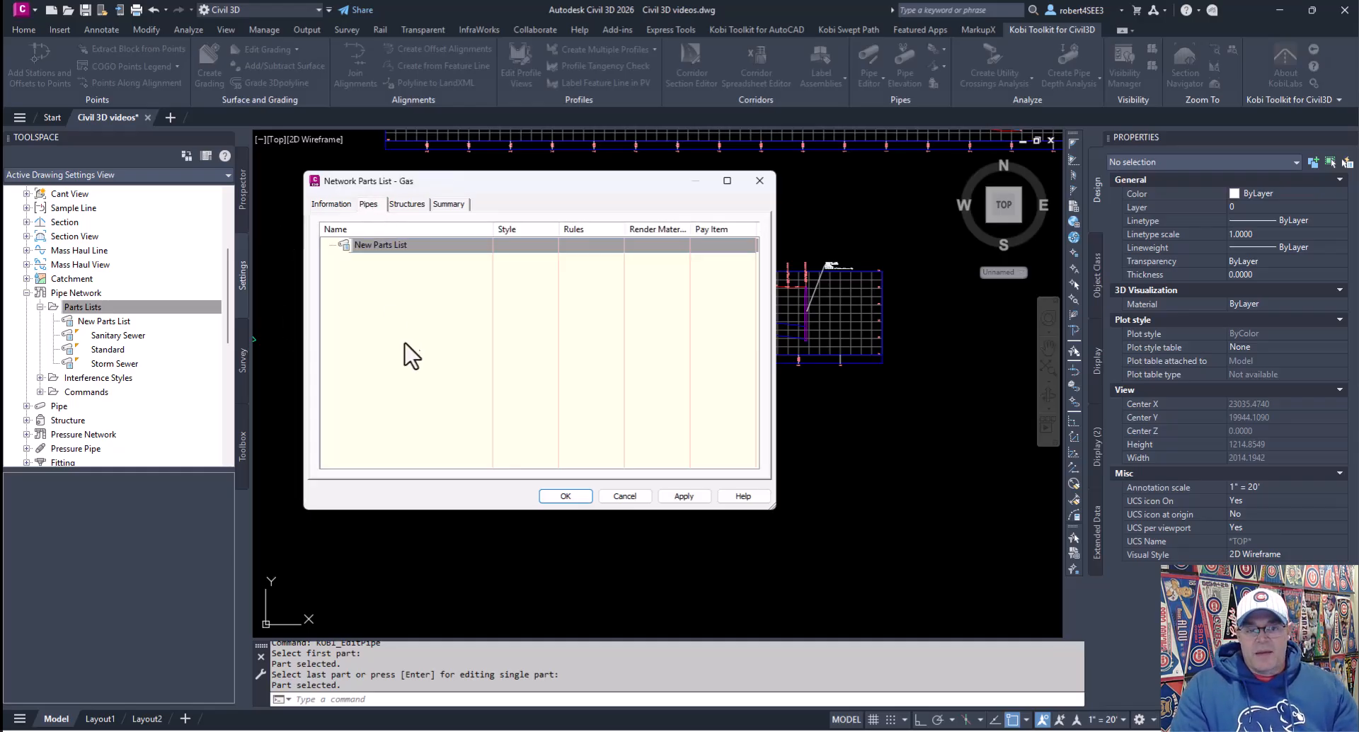
{"action": "right_click", "coordinate": [375, 245]}
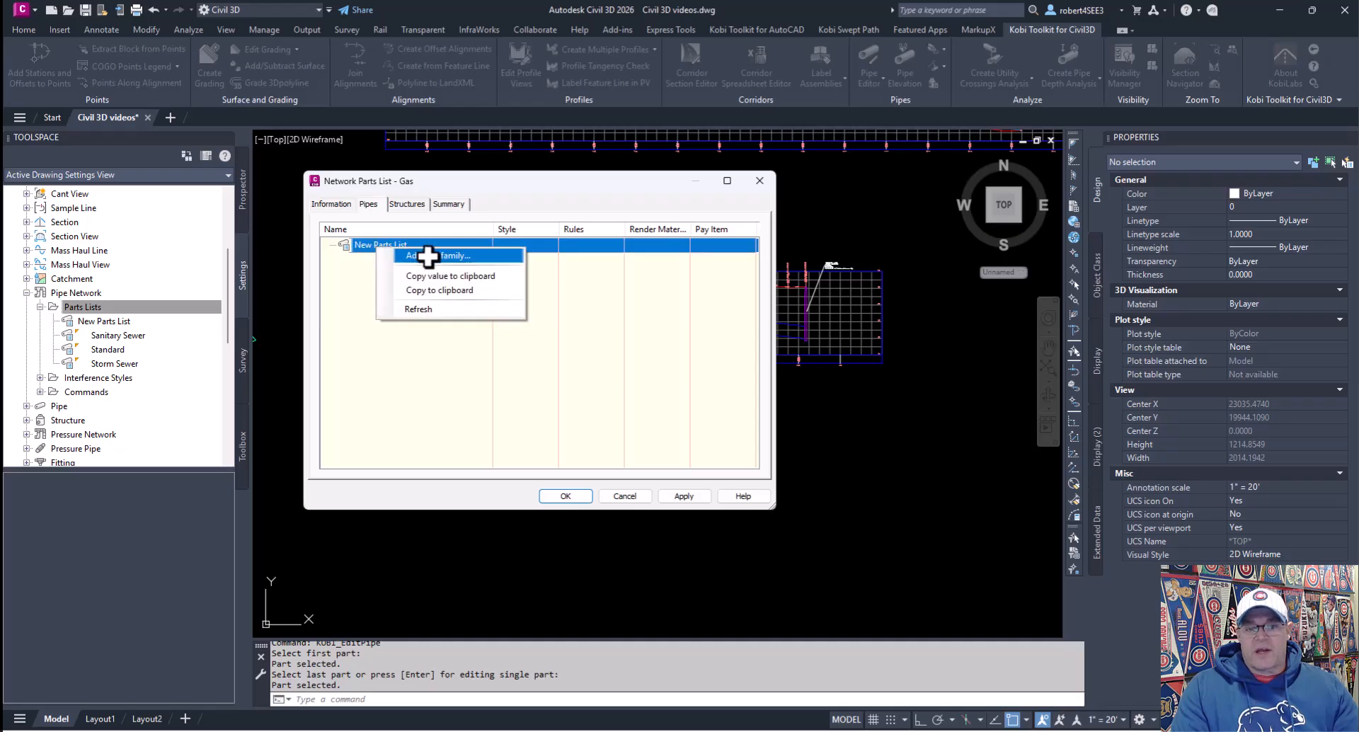
{"action": "left_click", "coordinate": [427, 256]}
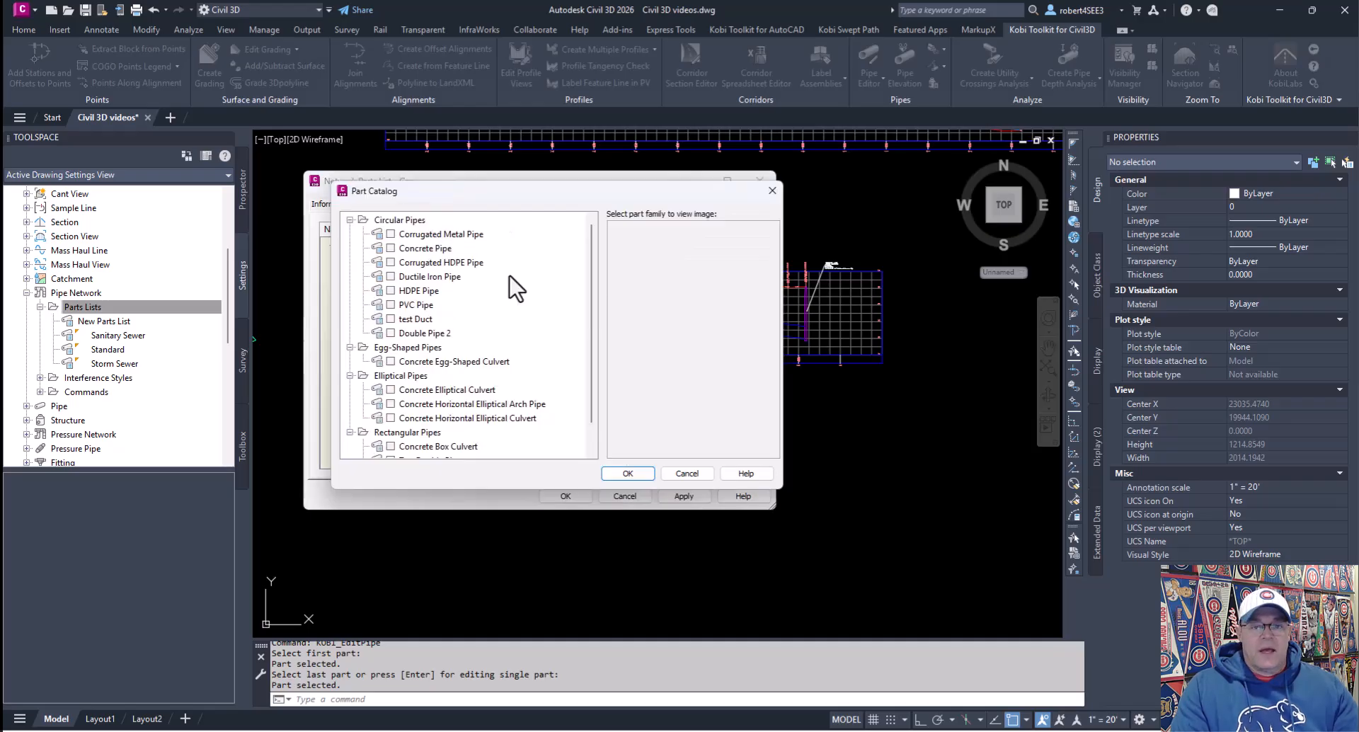
{"action": "left_click", "coordinate": [390, 234]}
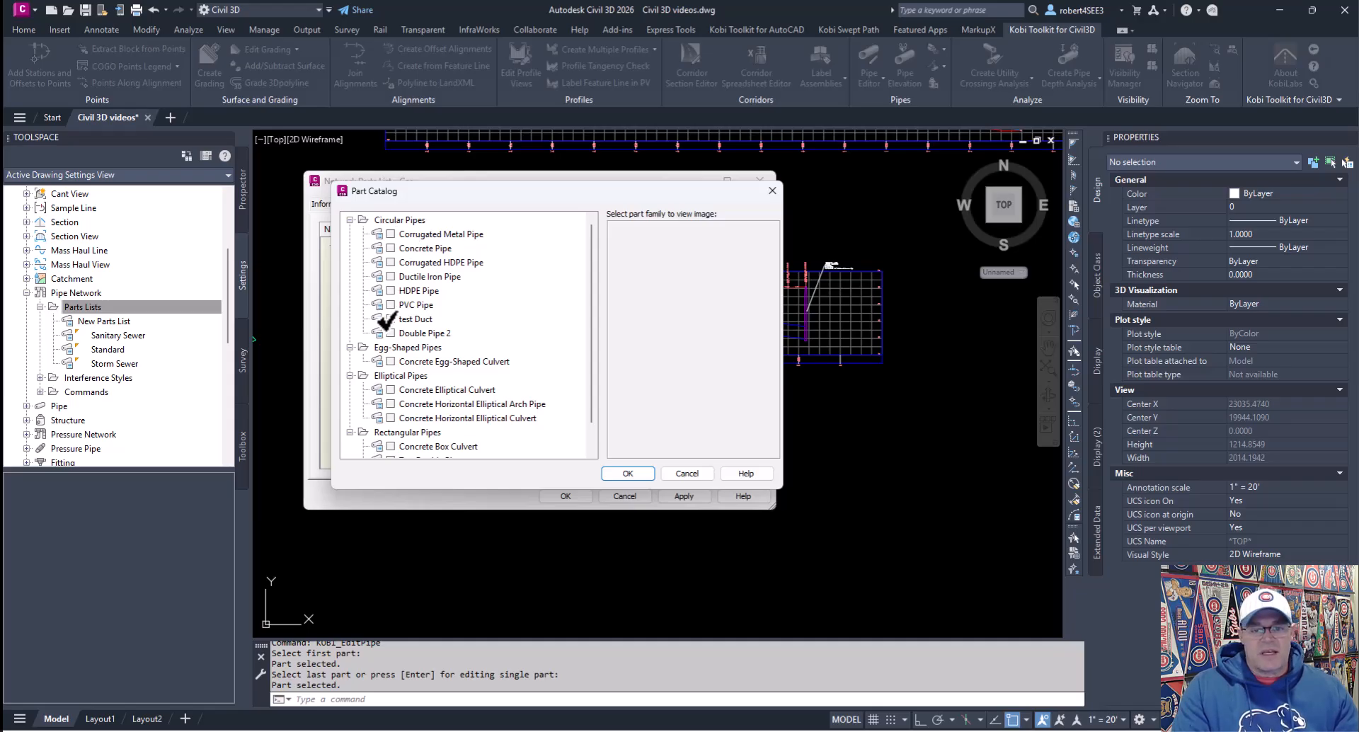
{"action": "left_click", "coordinate": [390, 276]}
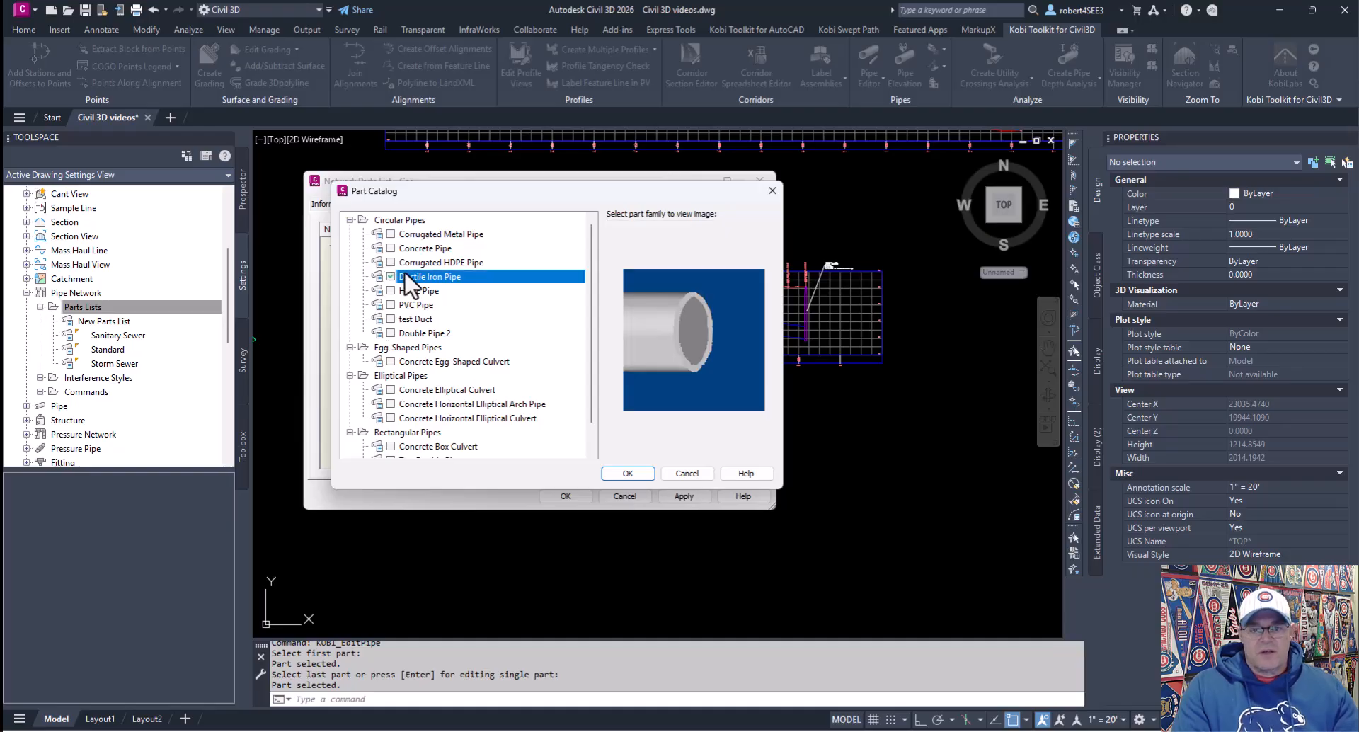
{"action": "left_click", "coordinate": [627, 473]}
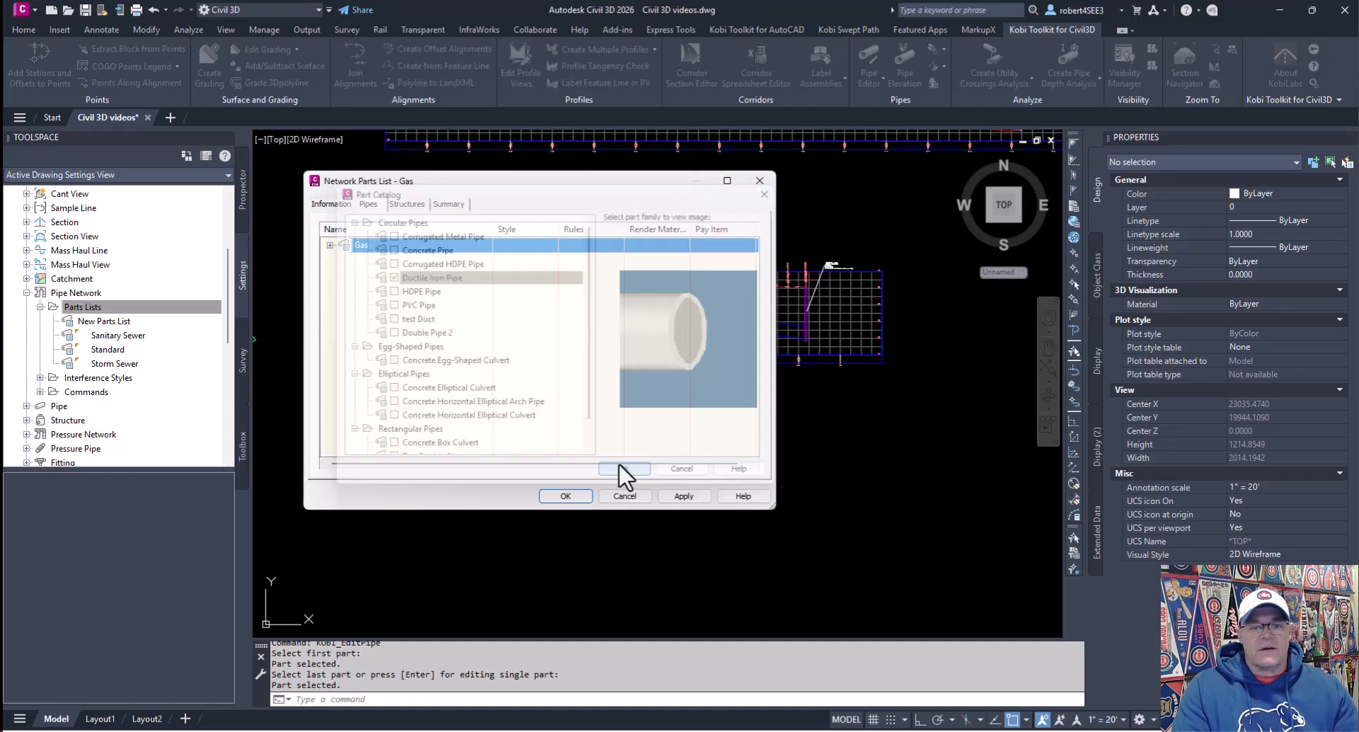
Step: Open the size creator for Ductile Iron Pipe and enable adding all wall thickness and inner pipe diameter sizes
{"action": "left_click", "coordinate": [330, 246]}
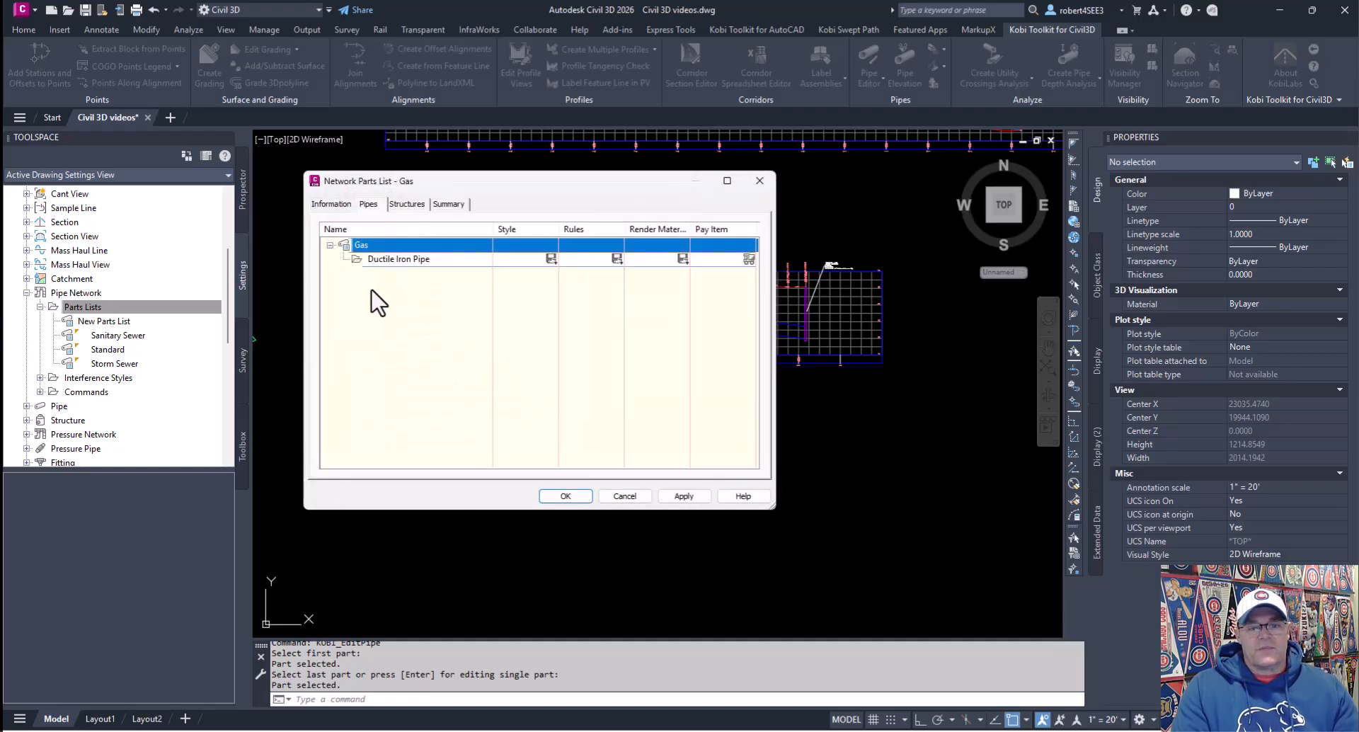
{"action": "left_click", "coordinate": [395, 262]}
{"action": "right_click", "coordinate": [399, 260]}
{"action": "left_click", "coordinate": [457, 268]}
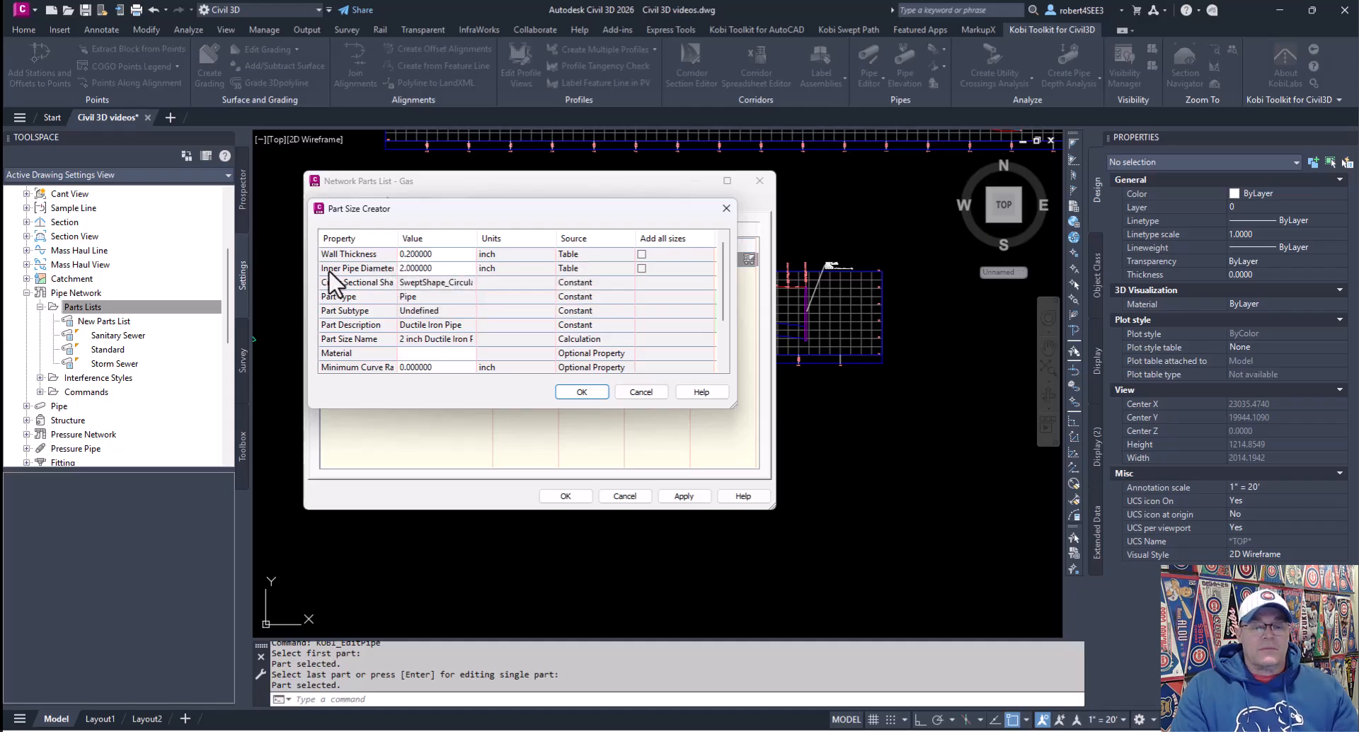
{"action": "left_click", "coordinate": [435, 269]}
{"action": "left_click", "coordinate": [469, 269]}
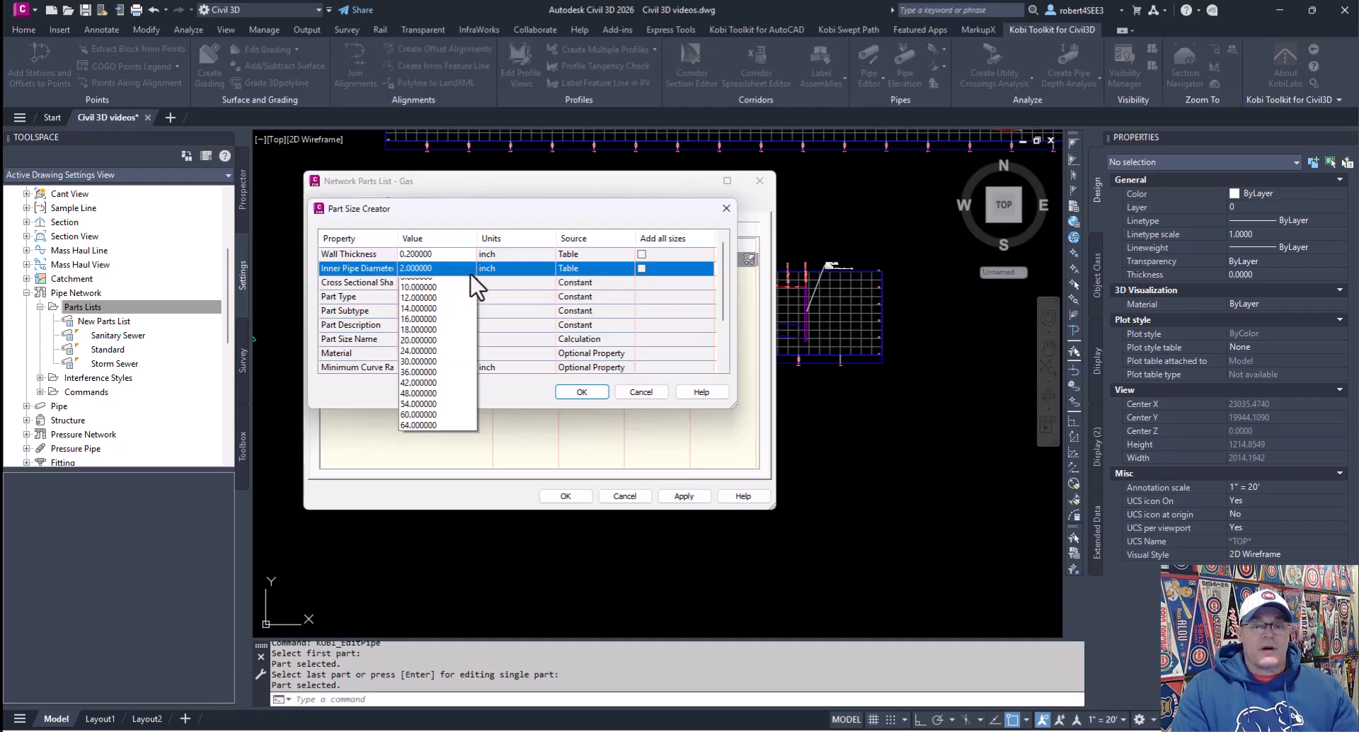
{"action": "left_click", "coordinate": [447, 217]}
{"action": "left_click", "coordinate": [641, 267]}
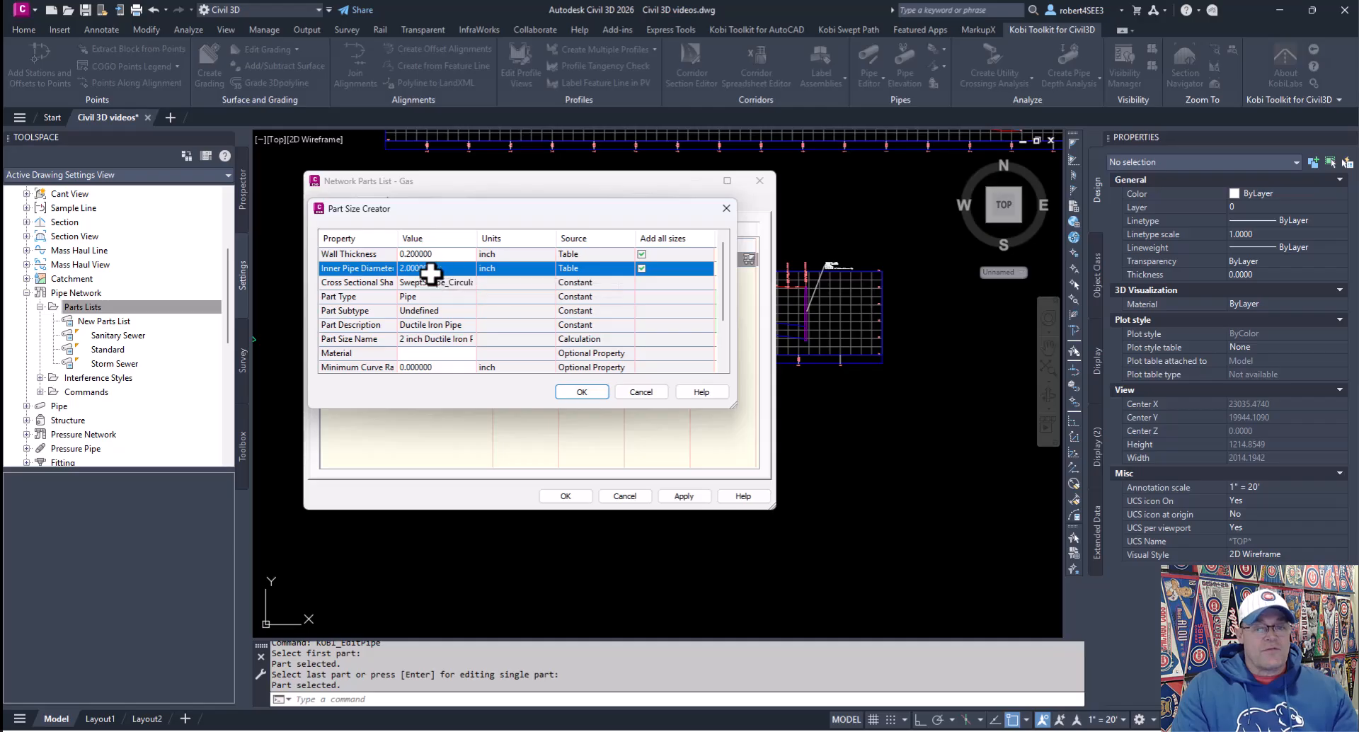
Step: Set the pipe material to DI and confirm the new ductile iron pipe sizes
{"action": "left_click", "coordinate": [414, 352]}
{"action": "left_click", "coordinate": [438, 353]}
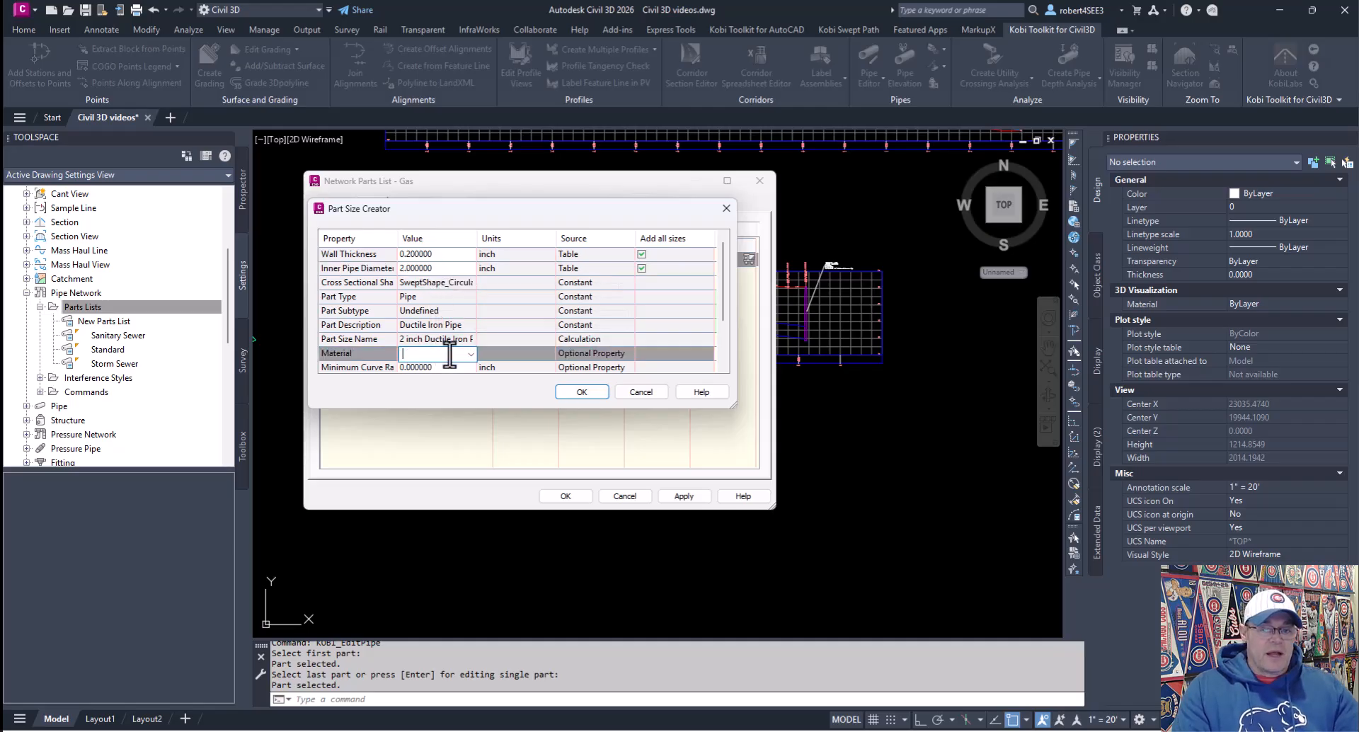
{"action": "left_click", "coordinate": [471, 353]}
{"action": "left_click", "coordinate": [422, 354]}
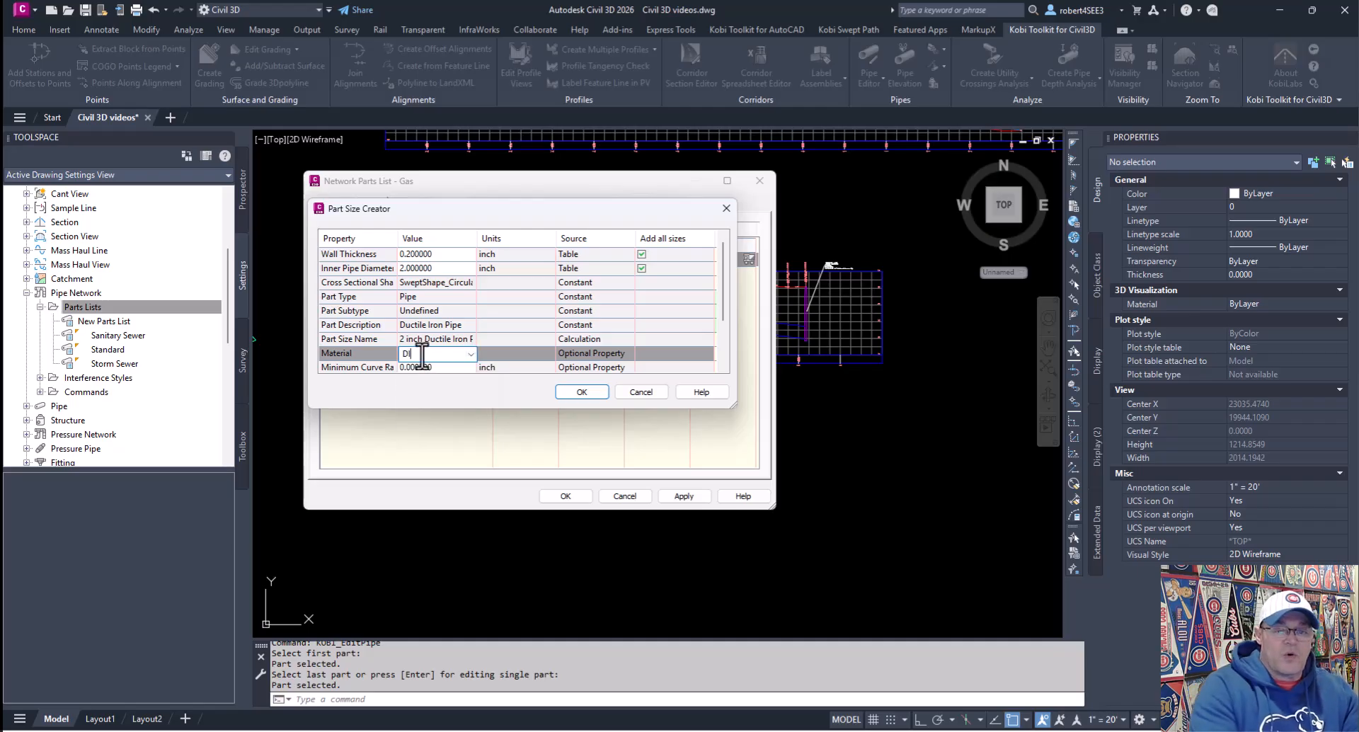
{"action": "type", "text": "DI"}
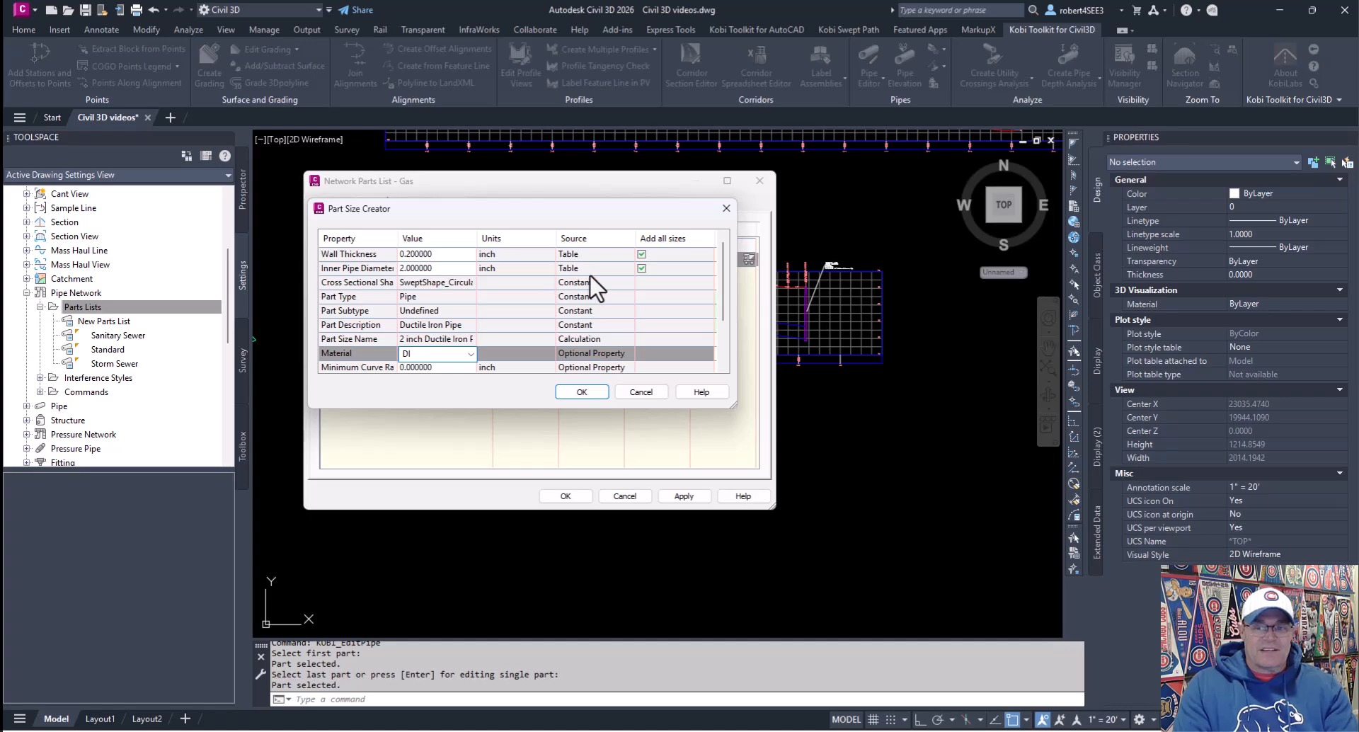
{"action": "scroll", "coordinate": [499, 284], "scroll_direction": "down", "scroll_amount": 1}
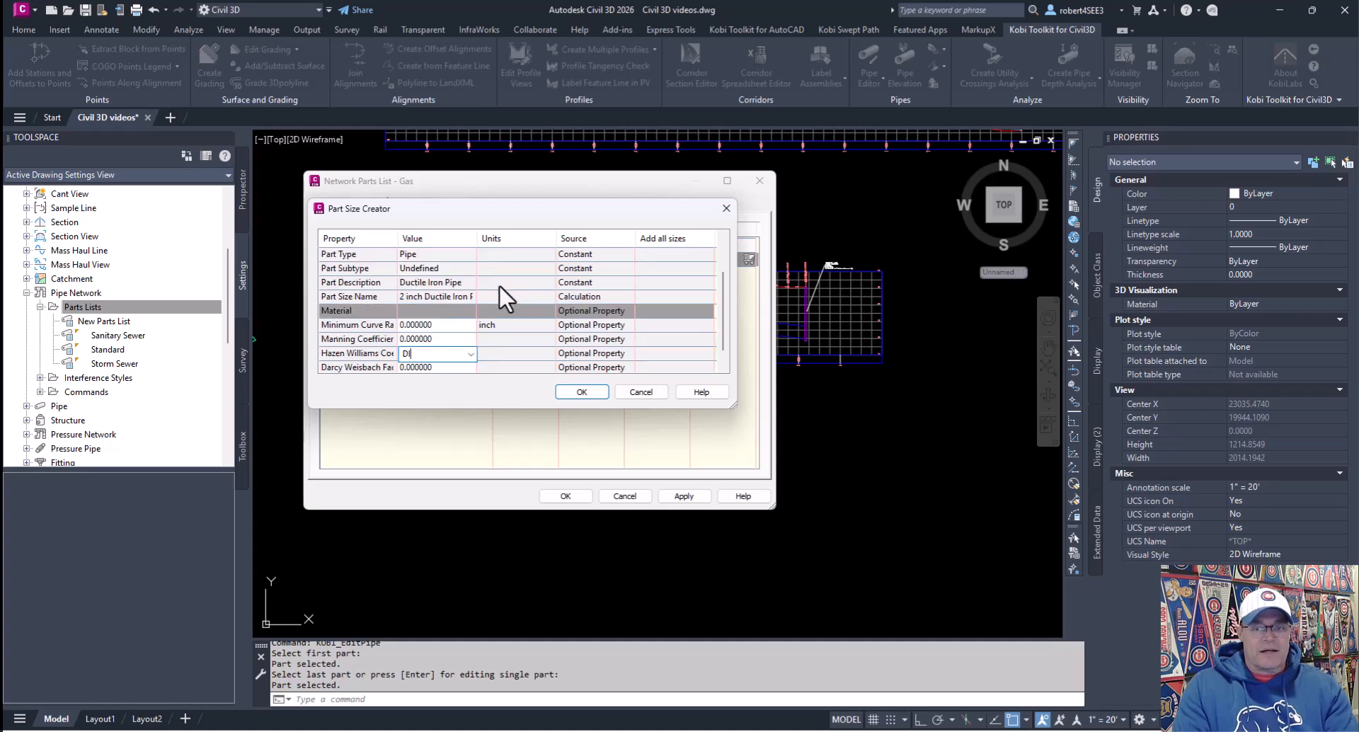
{"action": "key", "text": "Return"}
{"action": "left_click", "coordinate": [582, 392]}
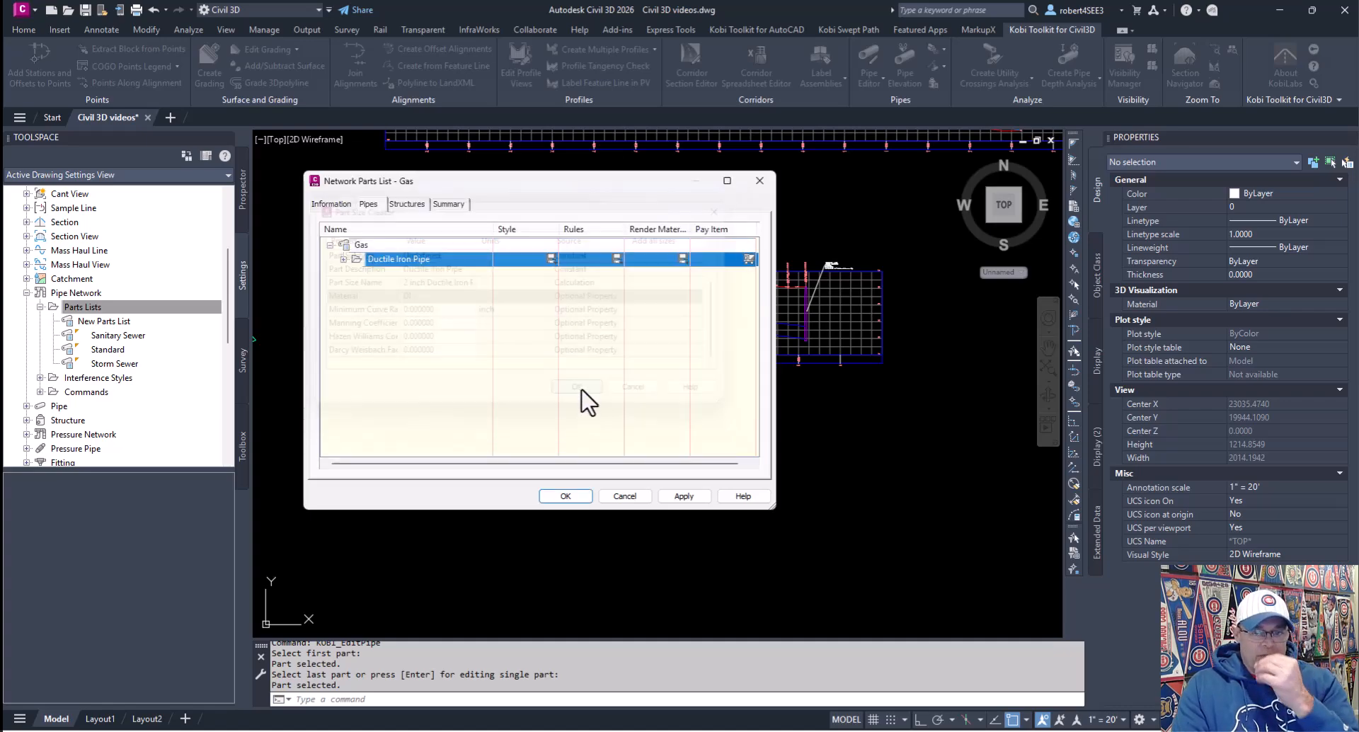
Step: Set the style of all ductile iron pipe sizes to Single Line (Storm)
{"action": "left_click", "coordinate": [344, 260]}
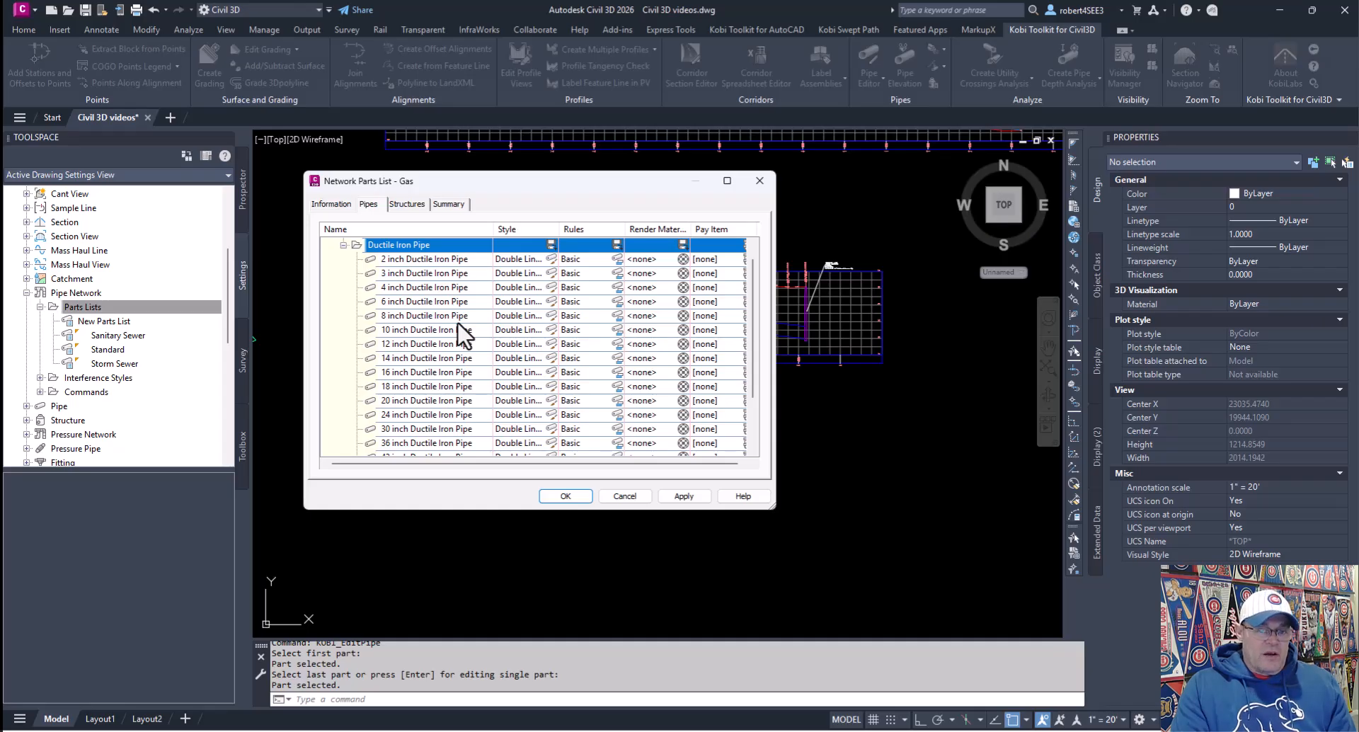
{"action": "left_click", "coordinate": [550, 245]}
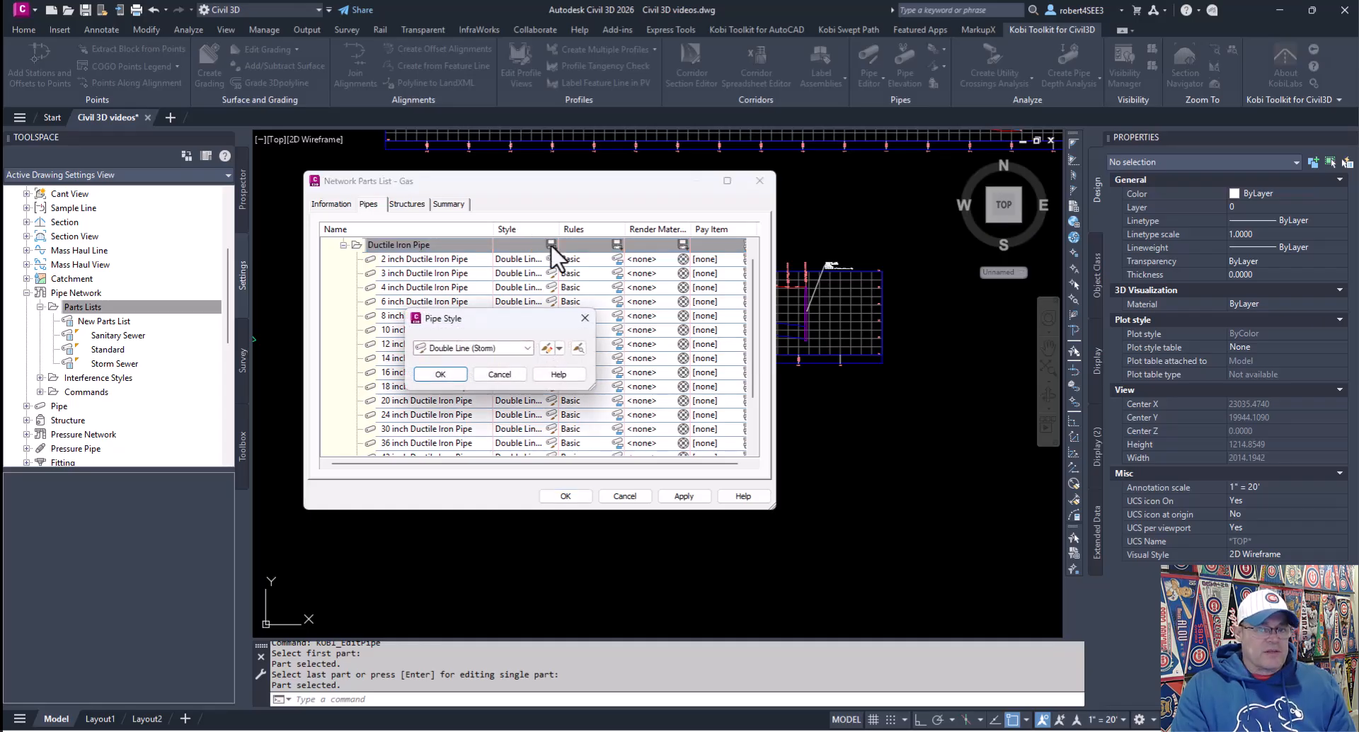
{"action": "left_click", "coordinate": [524, 349]}
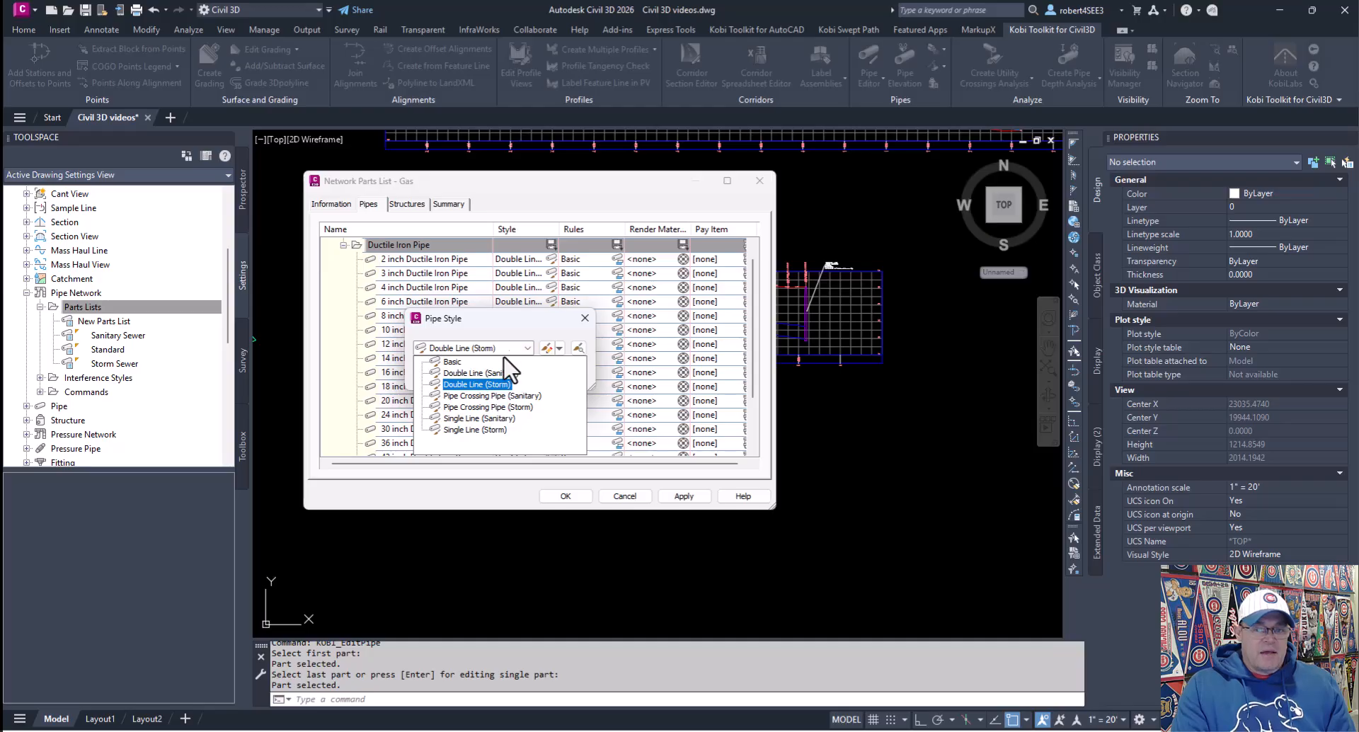
{"action": "left_click", "coordinate": [470, 429]}
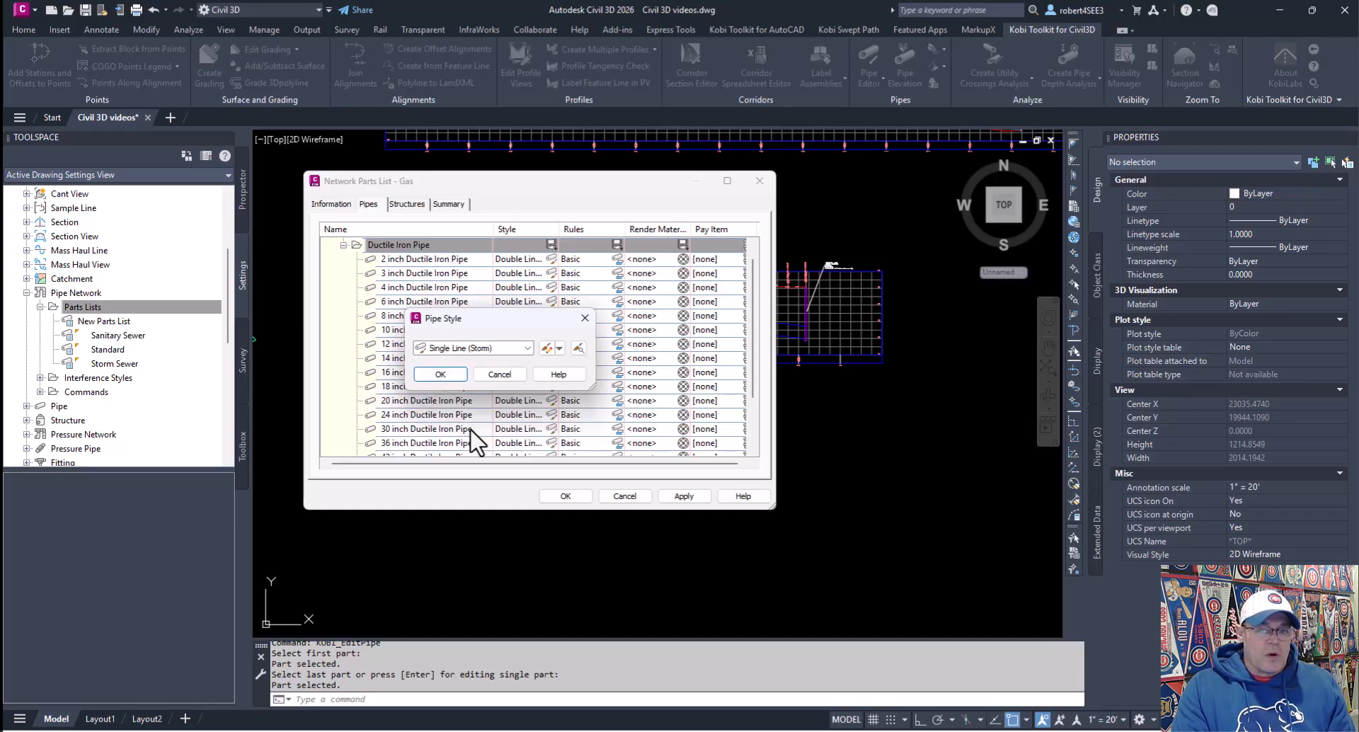
{"action": "left_click", "coordinate": [448, 376]}
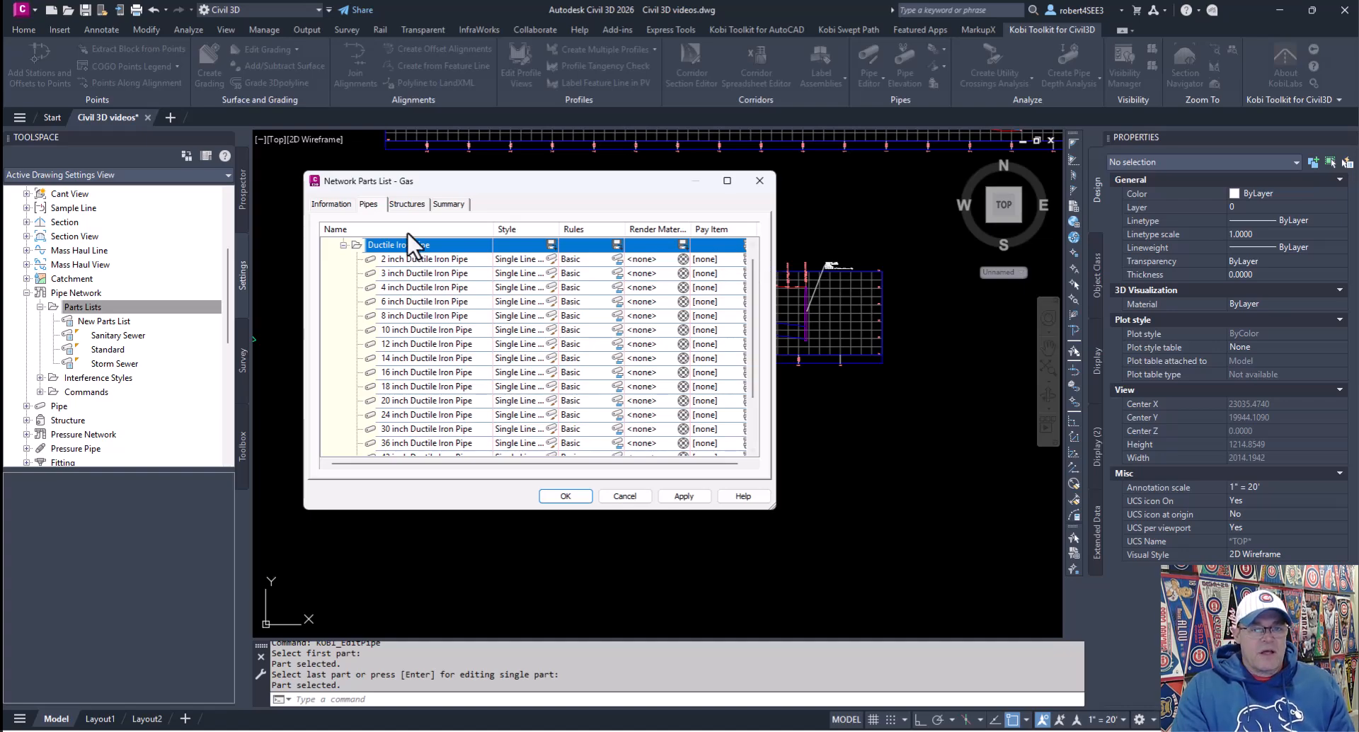
Step: Set the Null Structure family's style to Null in the parts list structures
{"action": "left_click", "coordinate": [407, 205]}
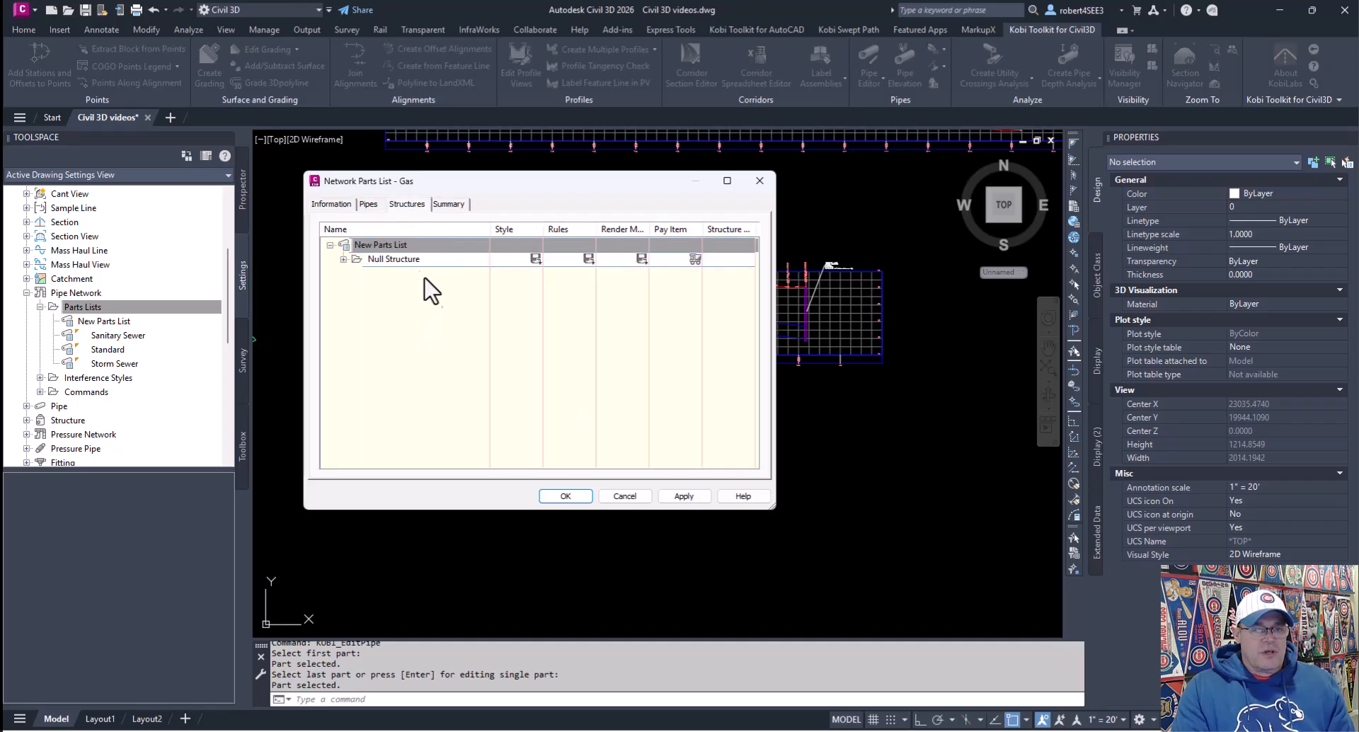
{"action": "left_click", "coordinate": [388, 259]}
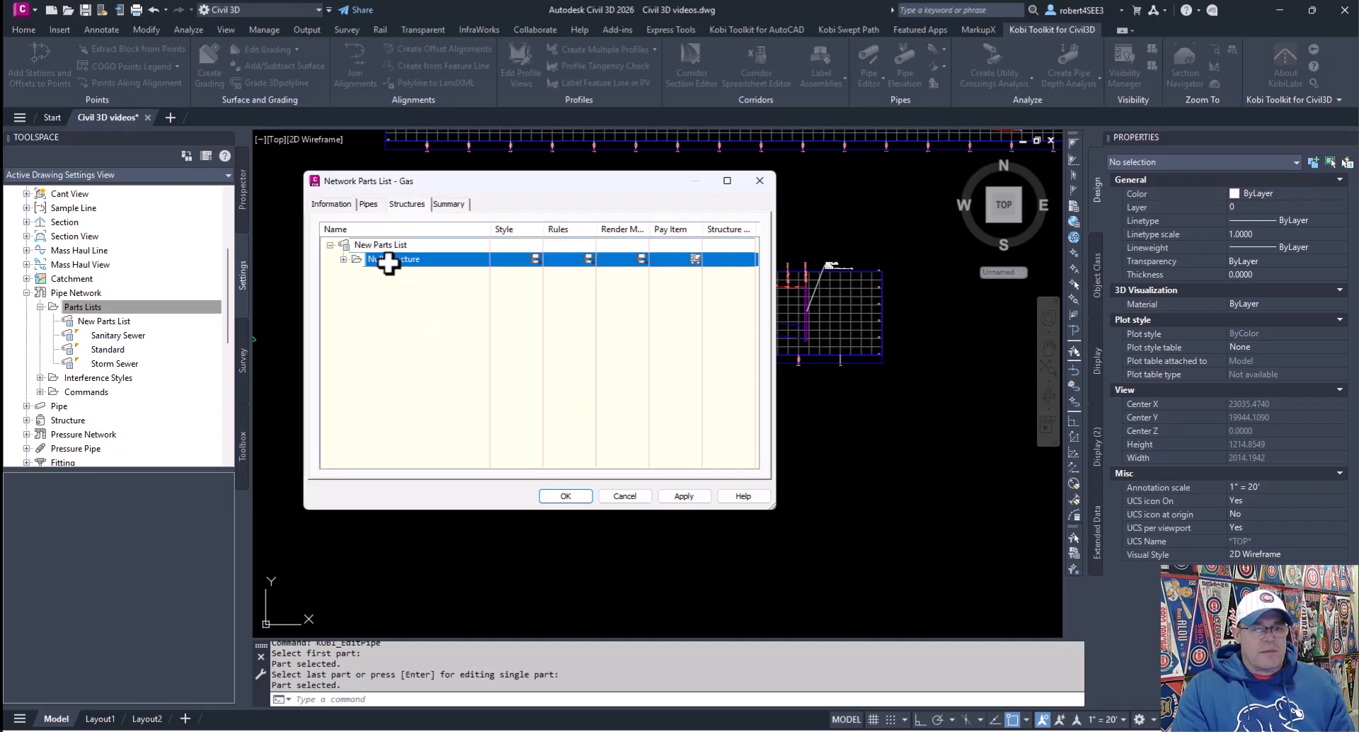
{"action": "left_click", "coordinate": [342, 259]}
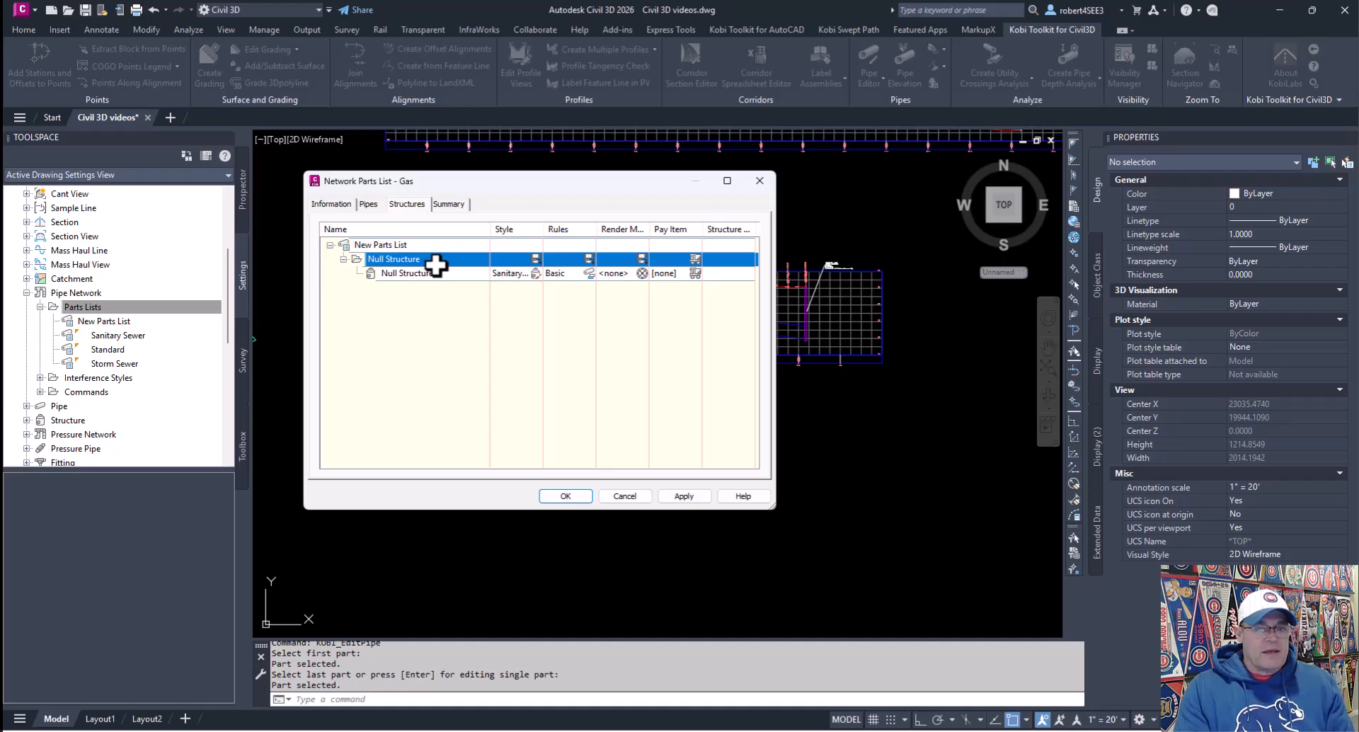
{"action": "left_click", "coordinate": [535, 259]}
{"action": "left_click", "coordinate": [471, 347]}
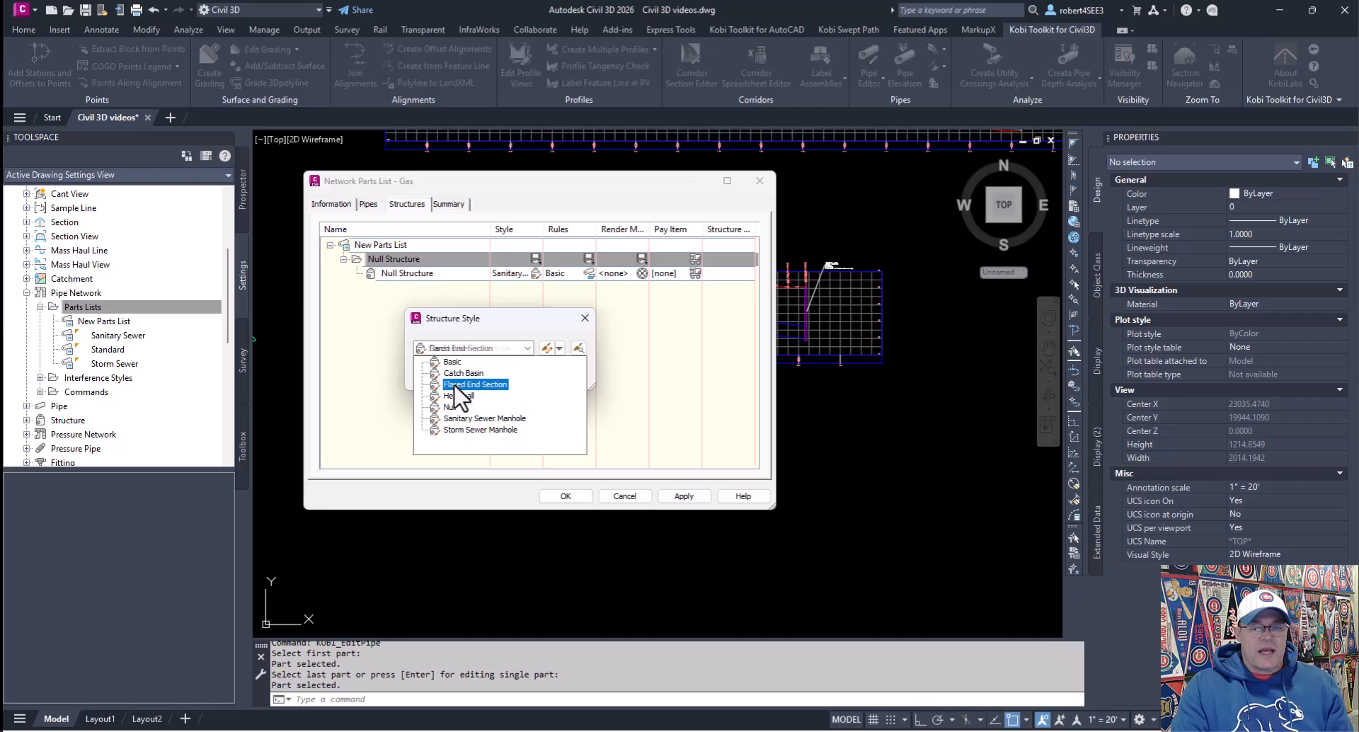
{"action": "left_click", "coordinate": [453, 362]}
{"action": "left_click", "coordinate": [440, 374]}
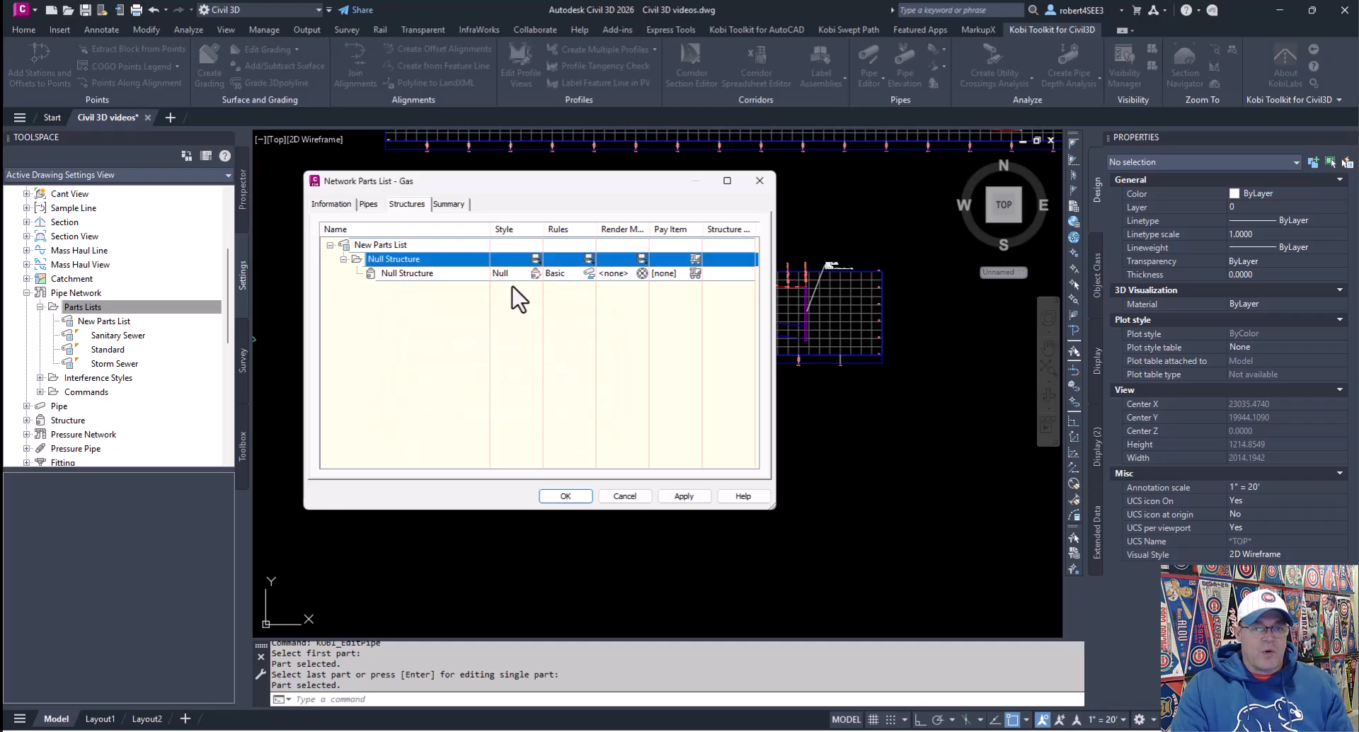
Step: Add the Eccentric Cylindrical Structure family to the Gas parts list structures
{"action": "left_click", "coordinate": [380, 243]}
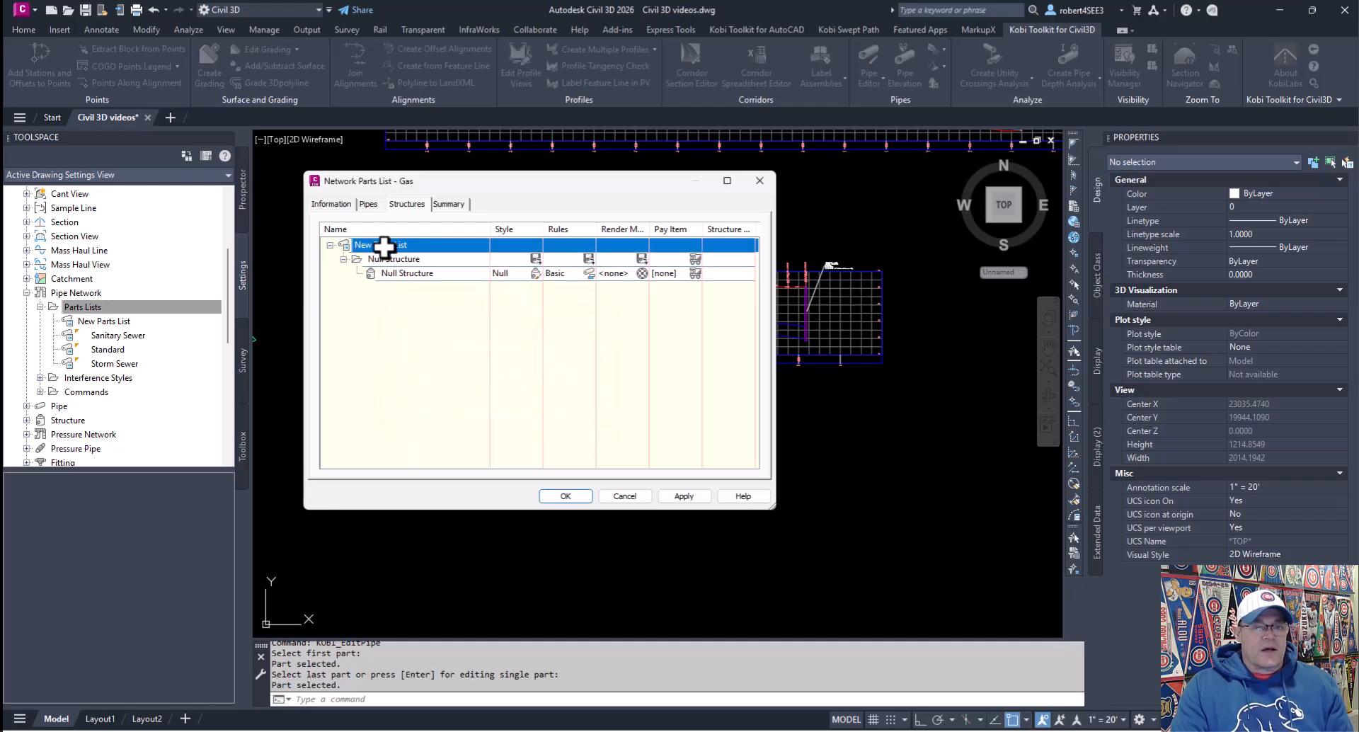
{"action": "right_click", "coordinate": [384, 246]}
{"action": "left_click", "coordinate": [440, 252]}
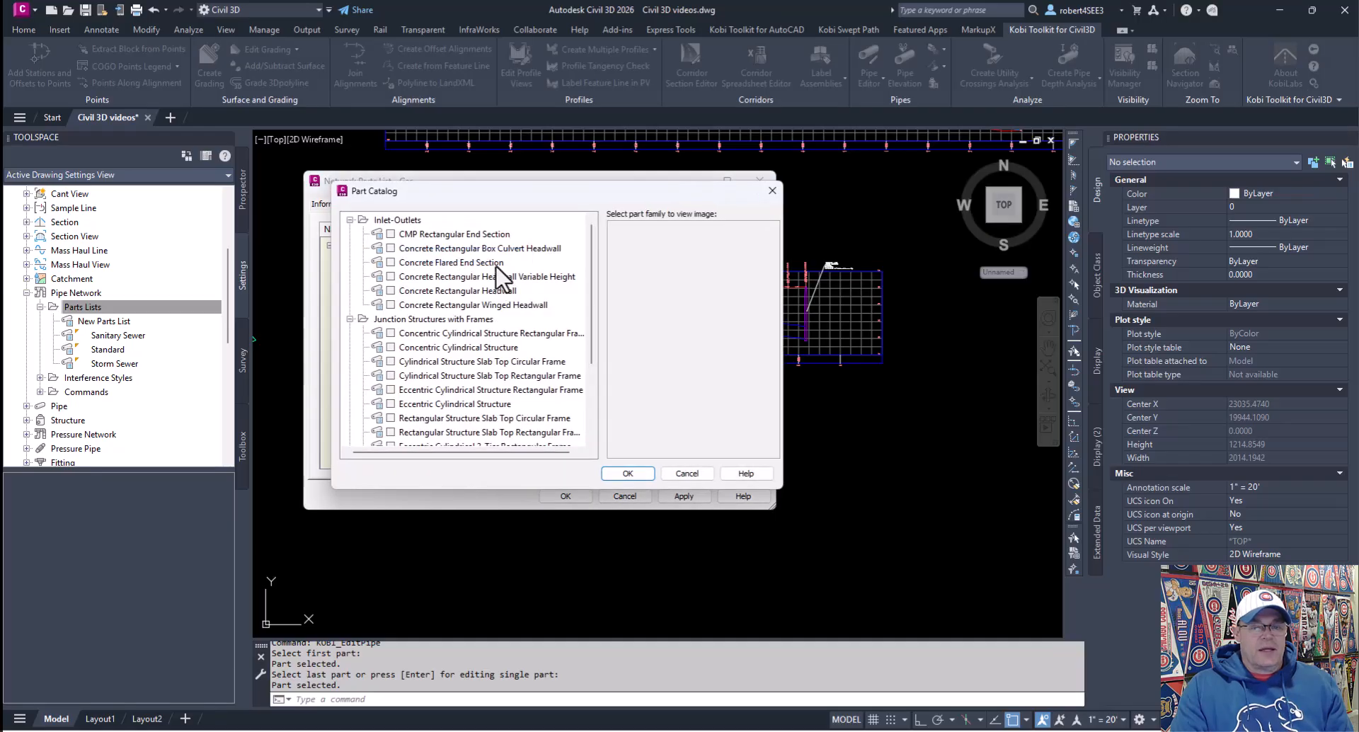
{"action": "scroll", "coordinate": [593, 271], "scroll_direction": "down", "scroll_amount": 1}
{"action": "scroll", "coordinate": [592, 280], "scroll_direction": "down", "scroll_amount": 5}
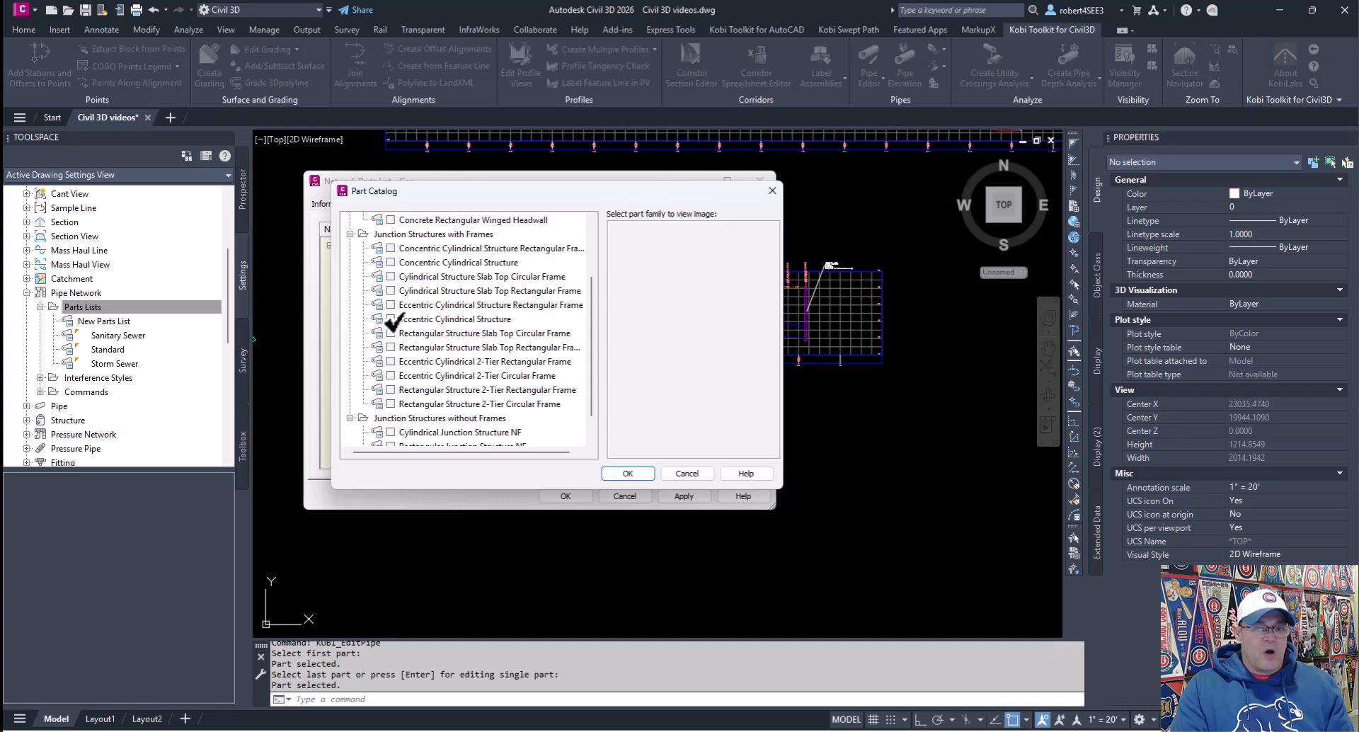
{"action": "left_click", "coordinate": [390, 319]}
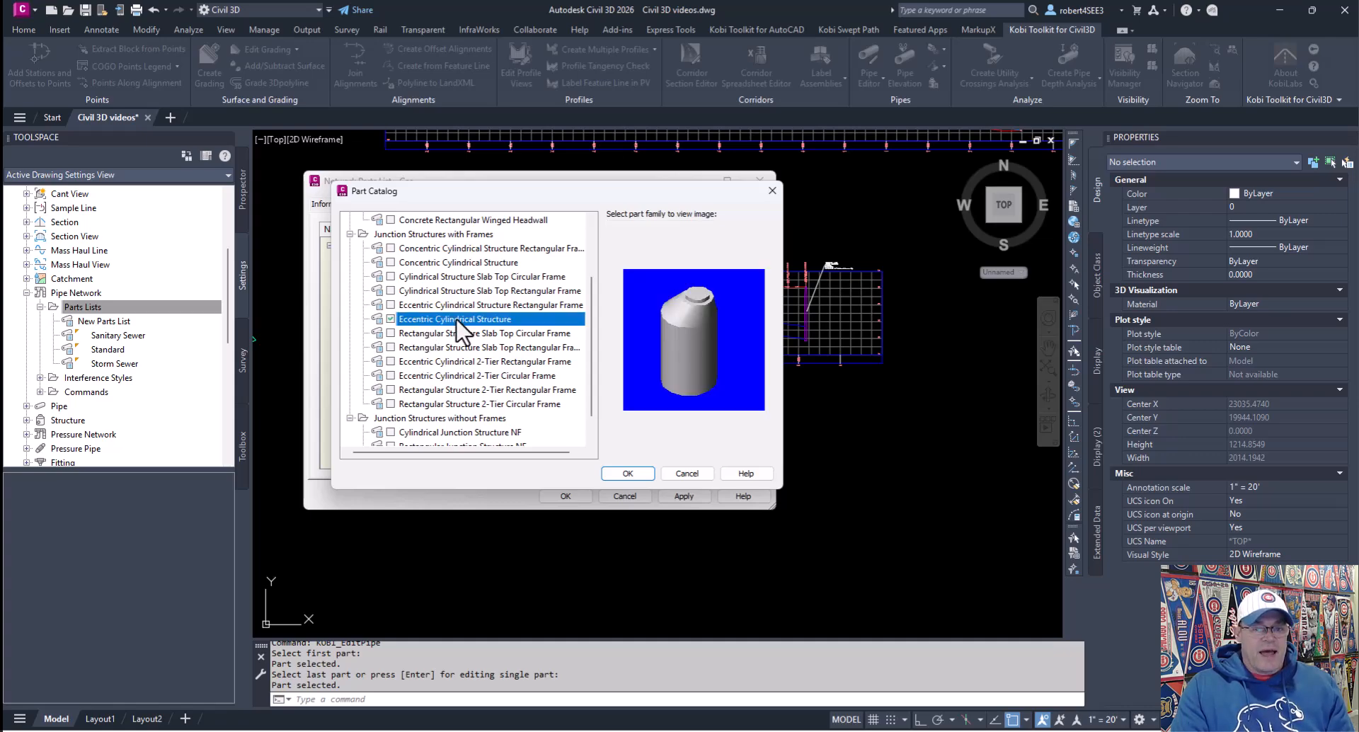
{"action": "scroll", "coordinate": [457, 329], "scroll_direction": "down", "scroll_amount": 1}
{"action": "left_click", "coordinate": [633, 474]}
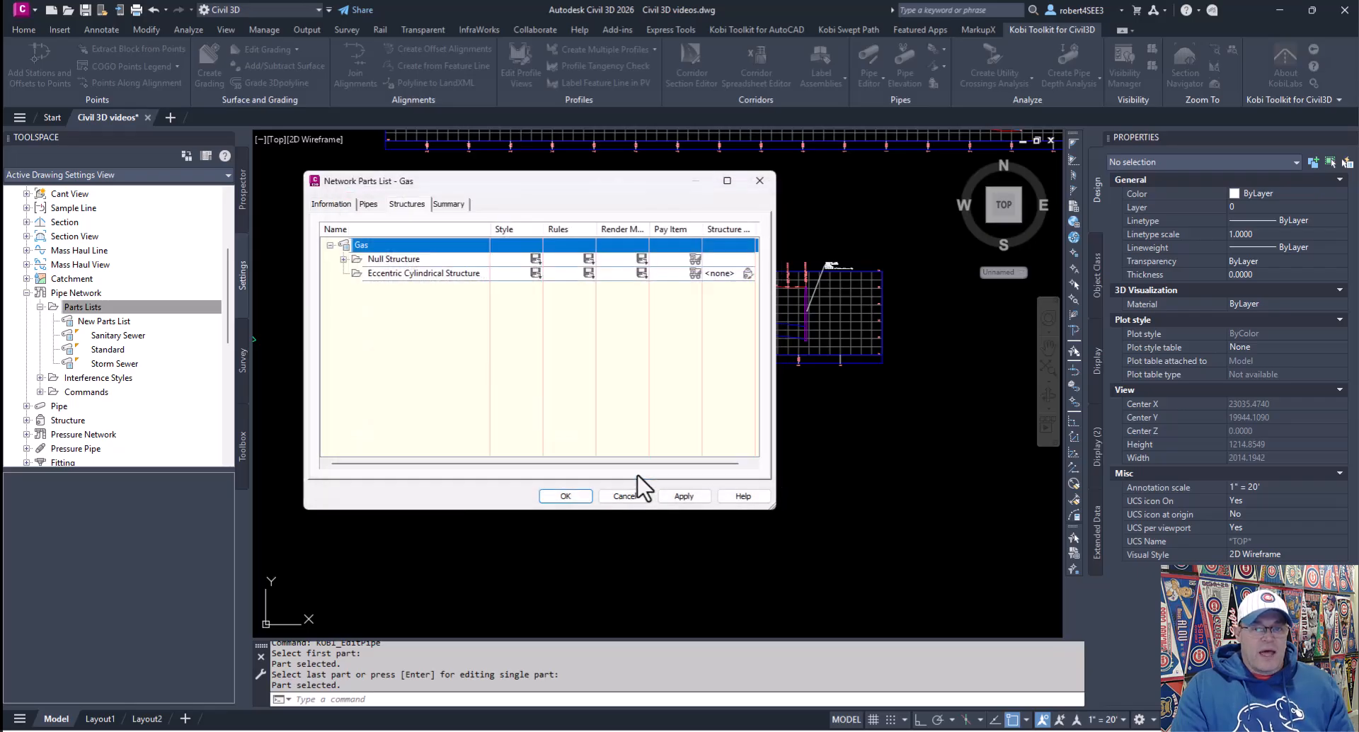
Step: Add all inner structure diameter sizes for the Eccentric Cylindrical Structure family
{"action": "left_click", "coordinate": [423, 275]}
{"action": "right_click", "coordinate": [425, 275]}
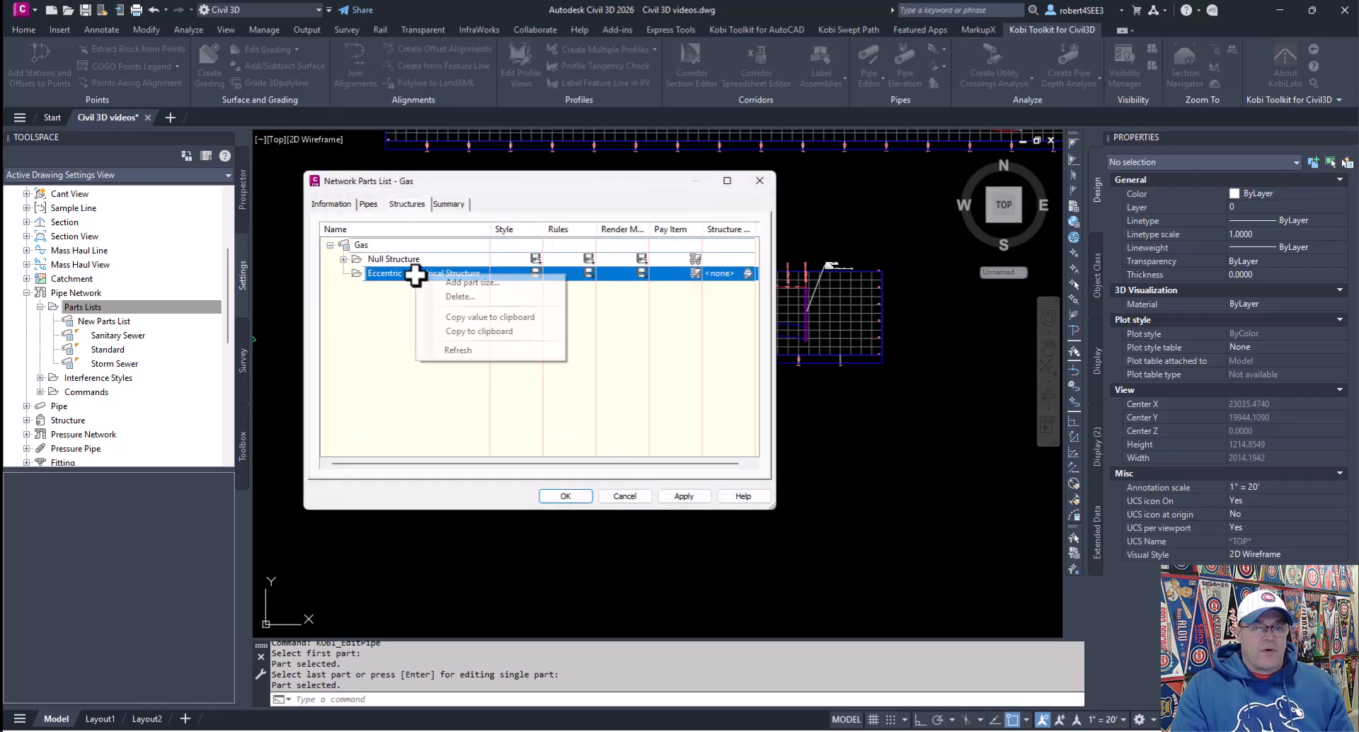
{"action": "left_click", "coordinate": [464, 282]}
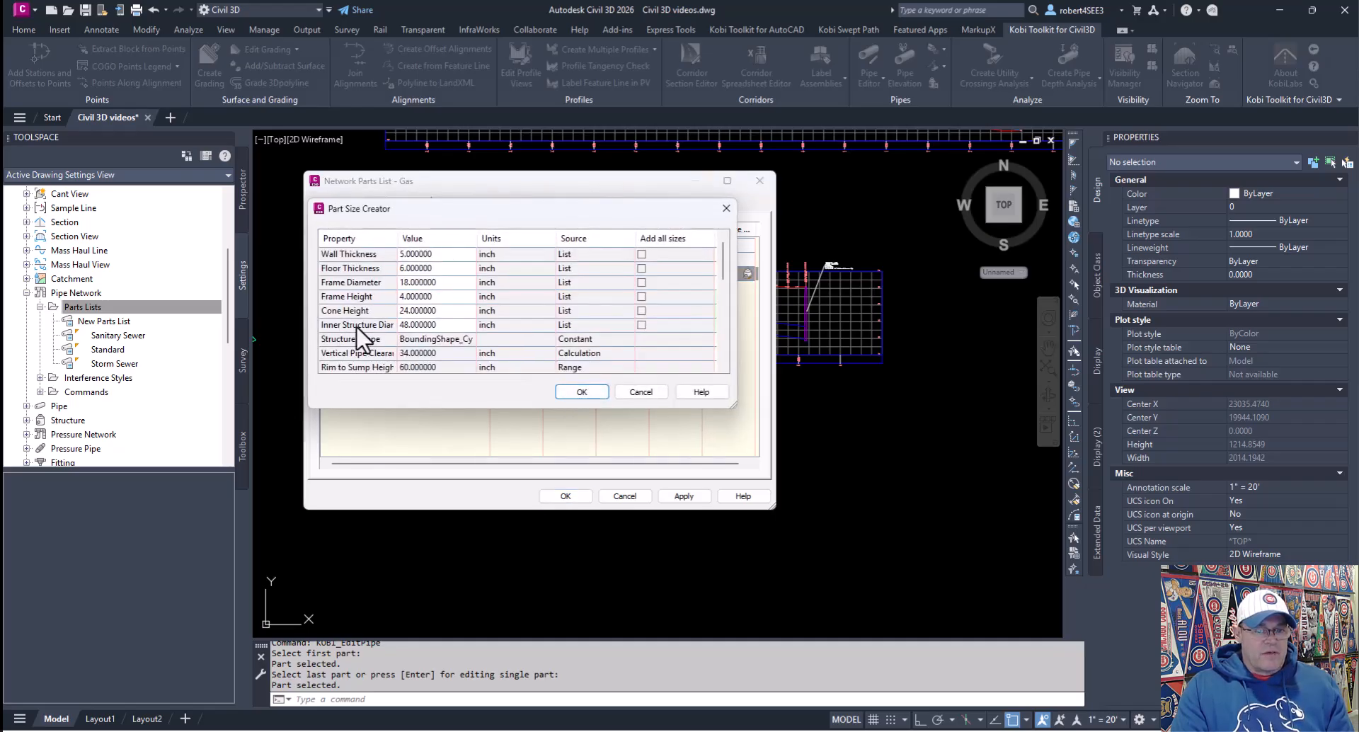
{"action": "left_click", "coordinate": [641, 324]}
{"action": "left_click", "coordinate": [467, 326]}
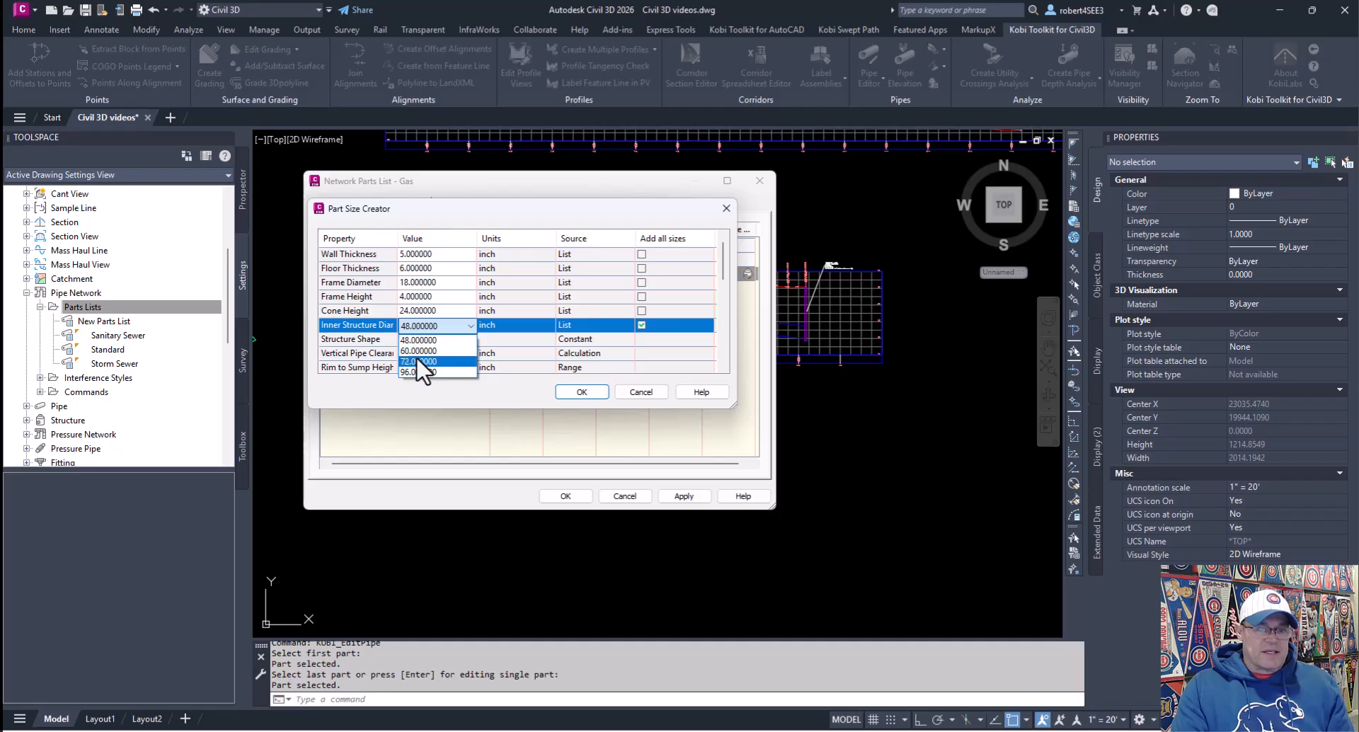
{"action": "left_click", "coordinate": [446, 400]}
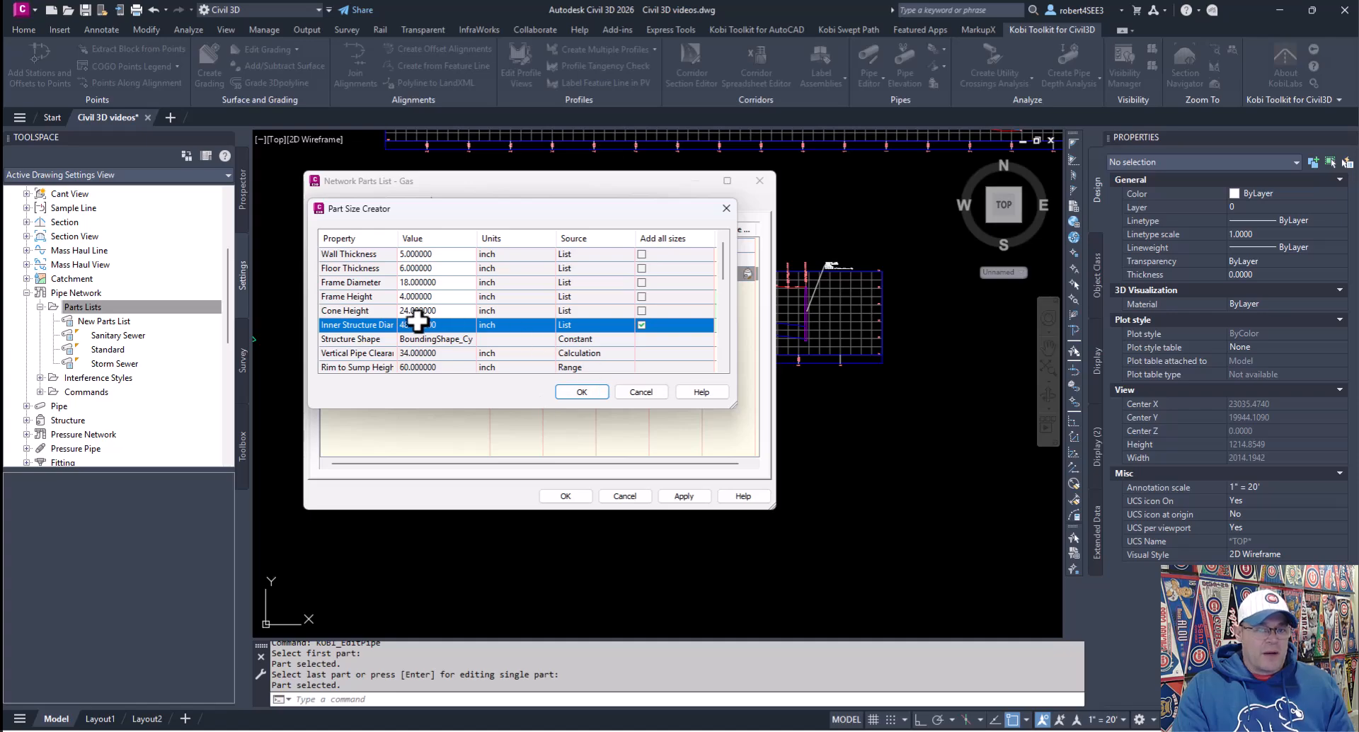
{"action": "left_click", "coordinate": [582, 391]}
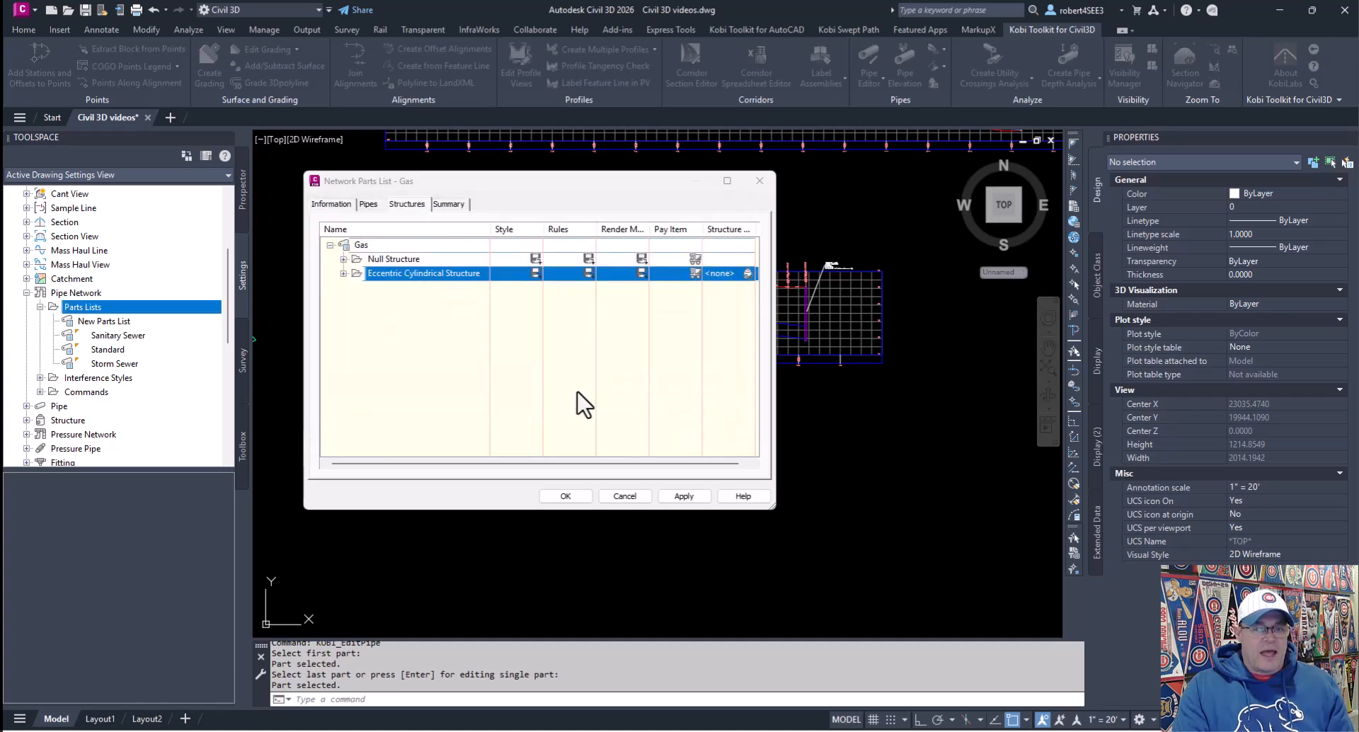
Step: Rename the 48 inch eccentric structure size to 48in MH
{"action": "left_click", "coordinate": [343, 273]}
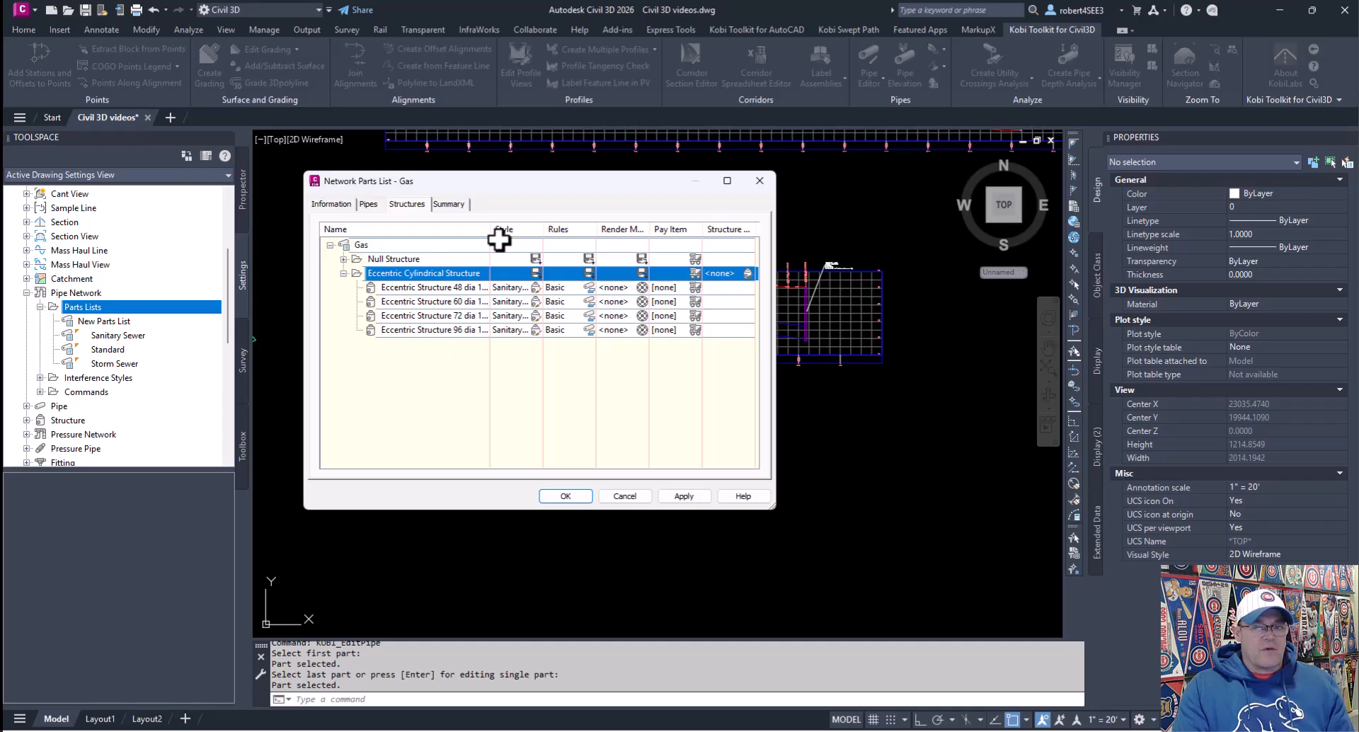
{"action": "left_click_drag", "start_coordinate": [491, 229], "coordinate": [507, 228]}
{"action": "left_click", "coordinate": [429, 289]}
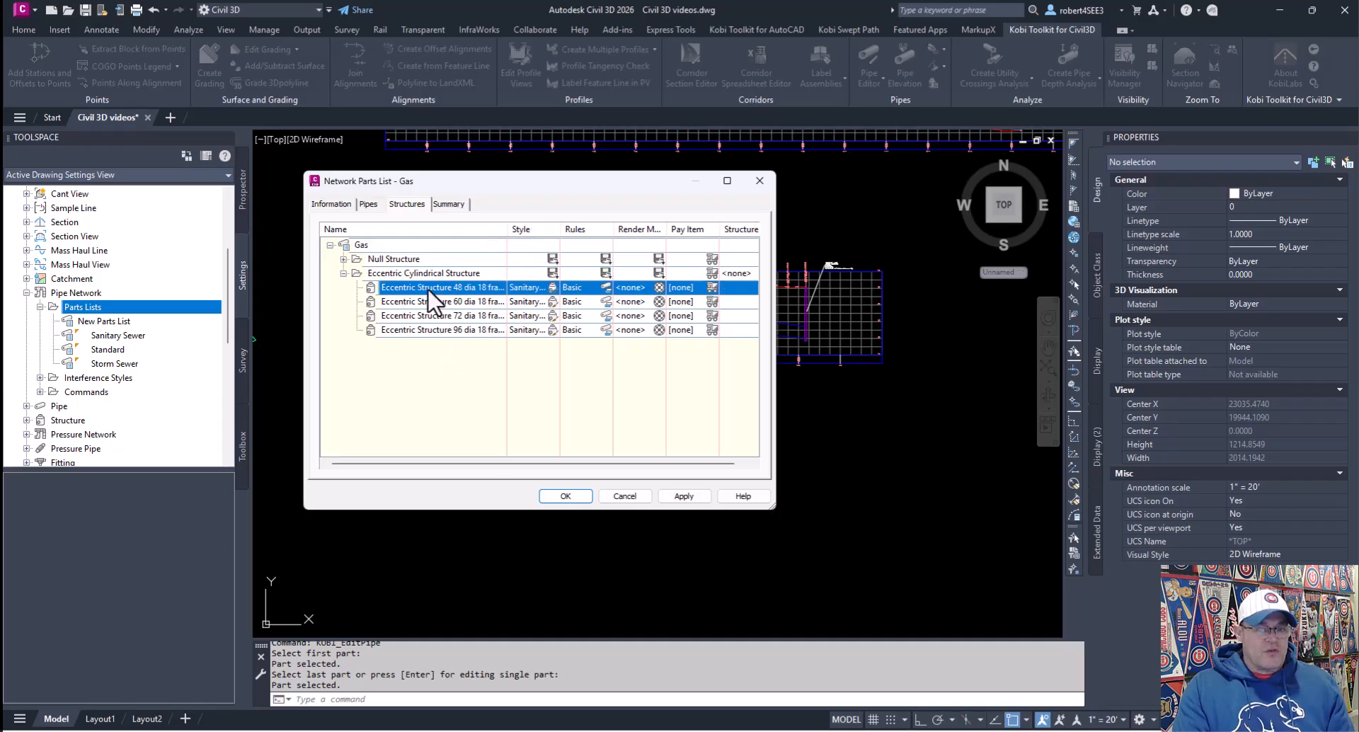
{"action": "left_click", "coordinate": [432, 288]}
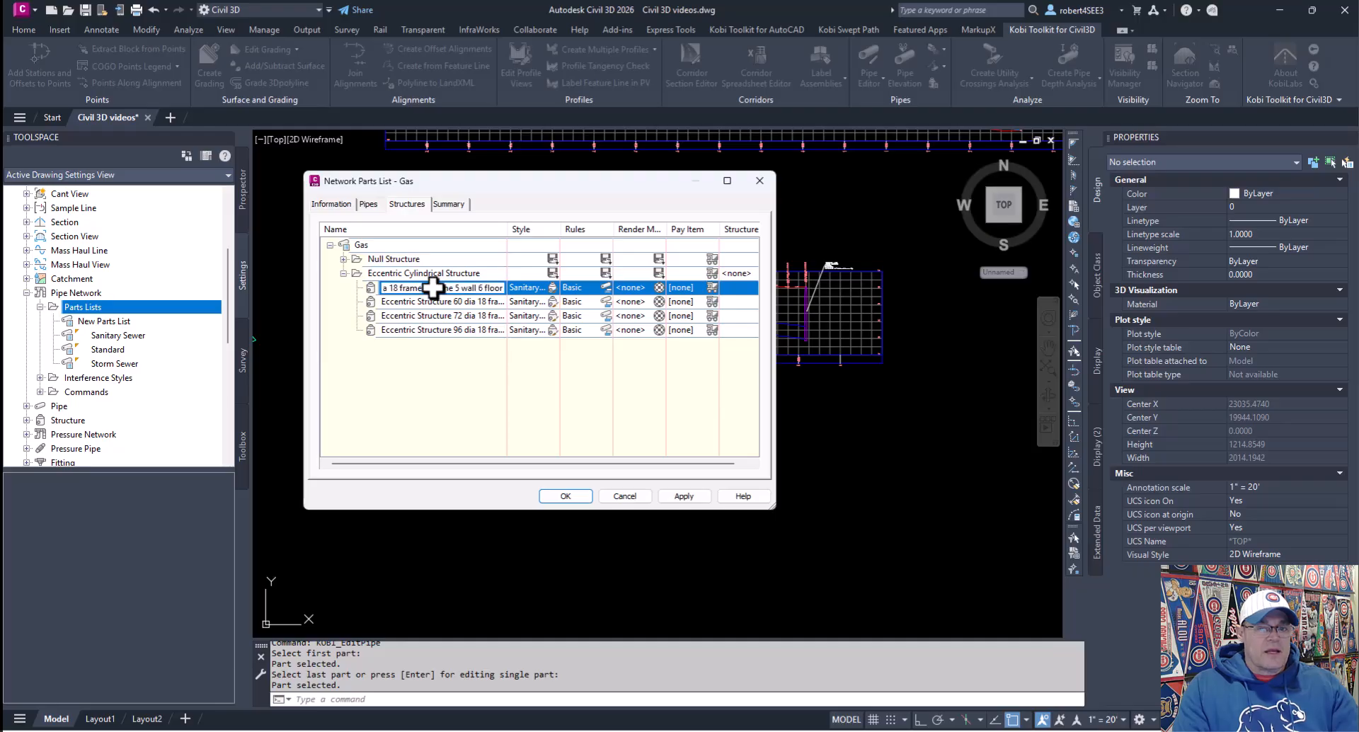
{"action": "type", "text": "48in"}
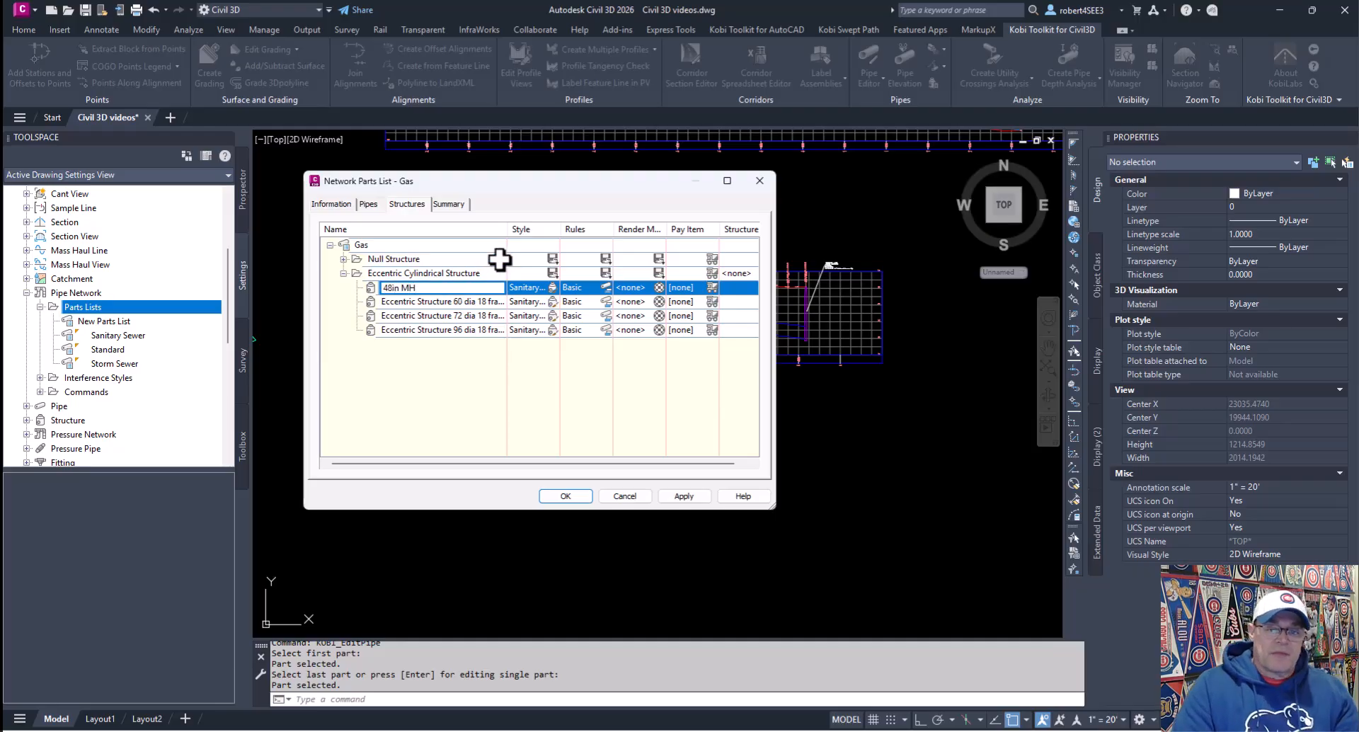
{"action": "type", "text": " MH"}
Step: Set the style of the eccentric structure sizes to Storm Sewer Manhole
{"action": "left_click", "coordinate": [473, 301]}
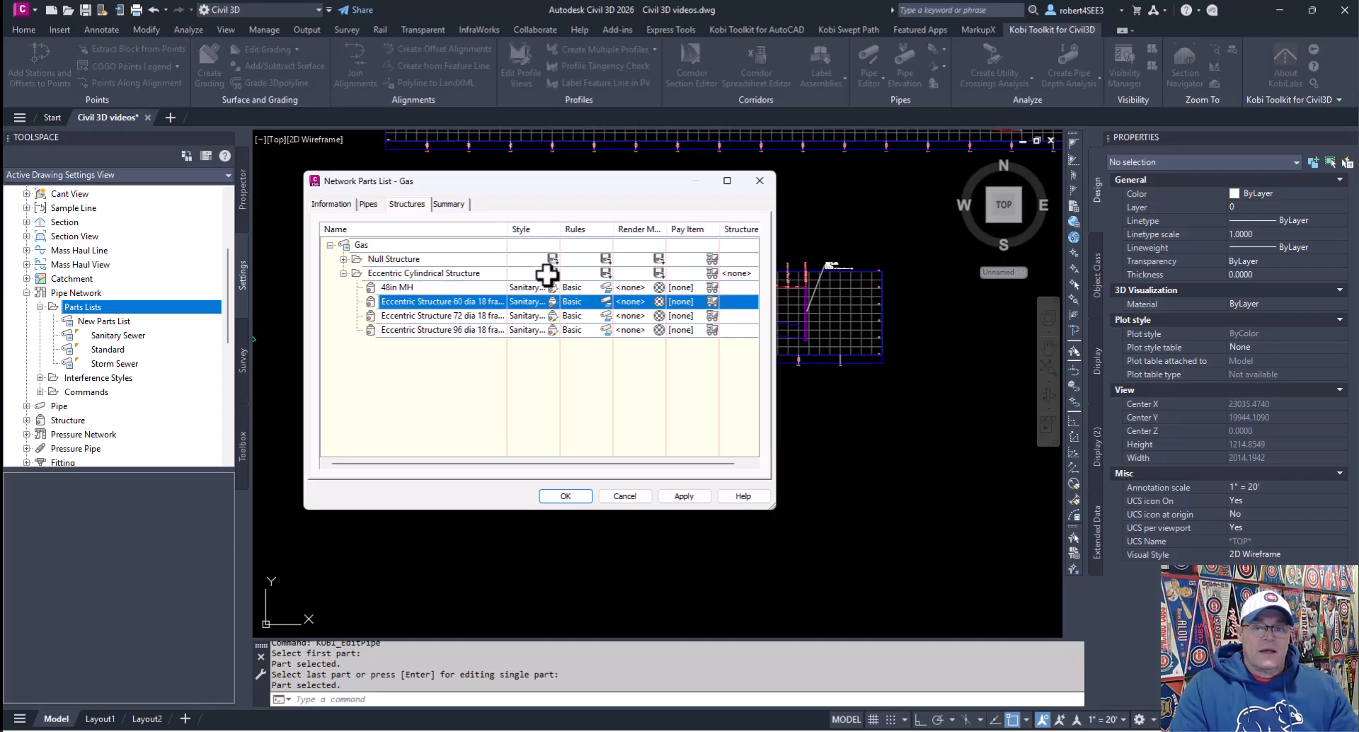
{"action": "left_click", "coordinate": [552, 301]}
{"action": "left_click", "coordinate": [512, 347]}
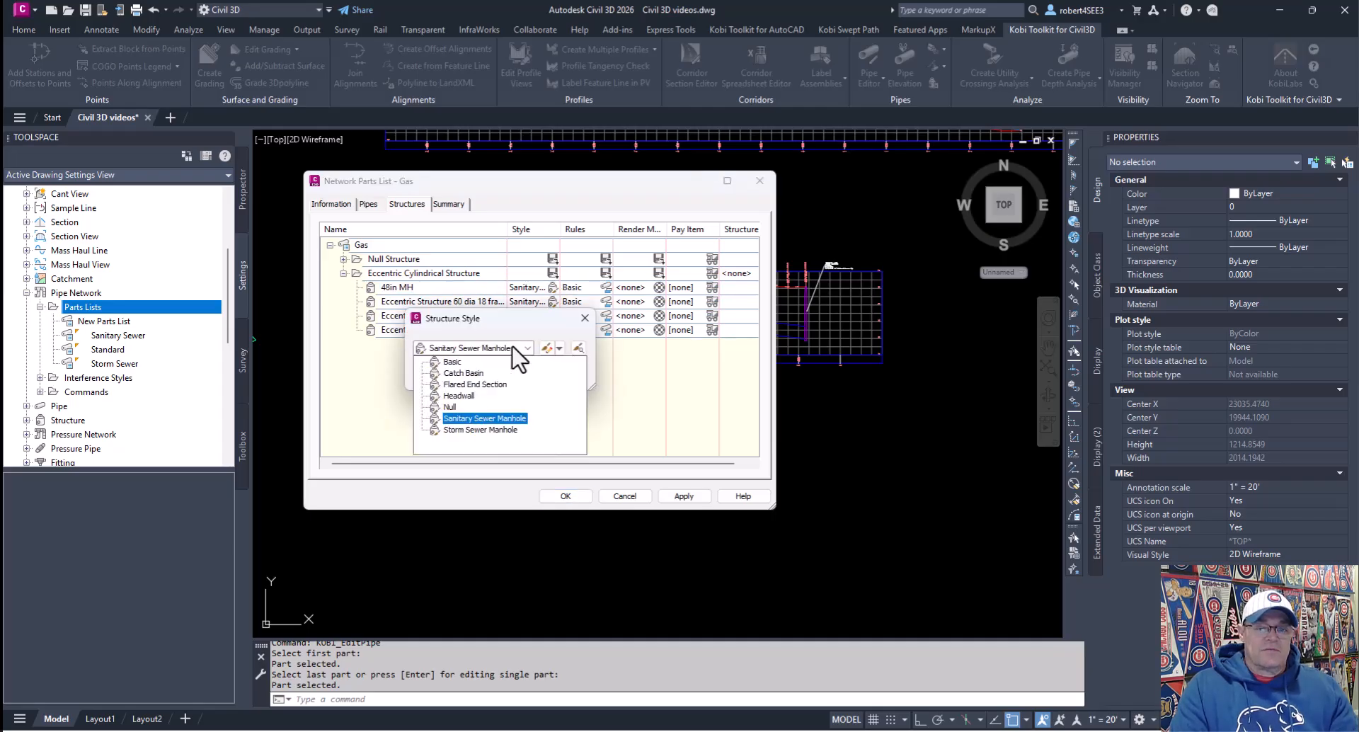
{"action": "left_click", "coordinate": [468, 430]}
{"action": "left_click", "coordinate": [445, 373]}
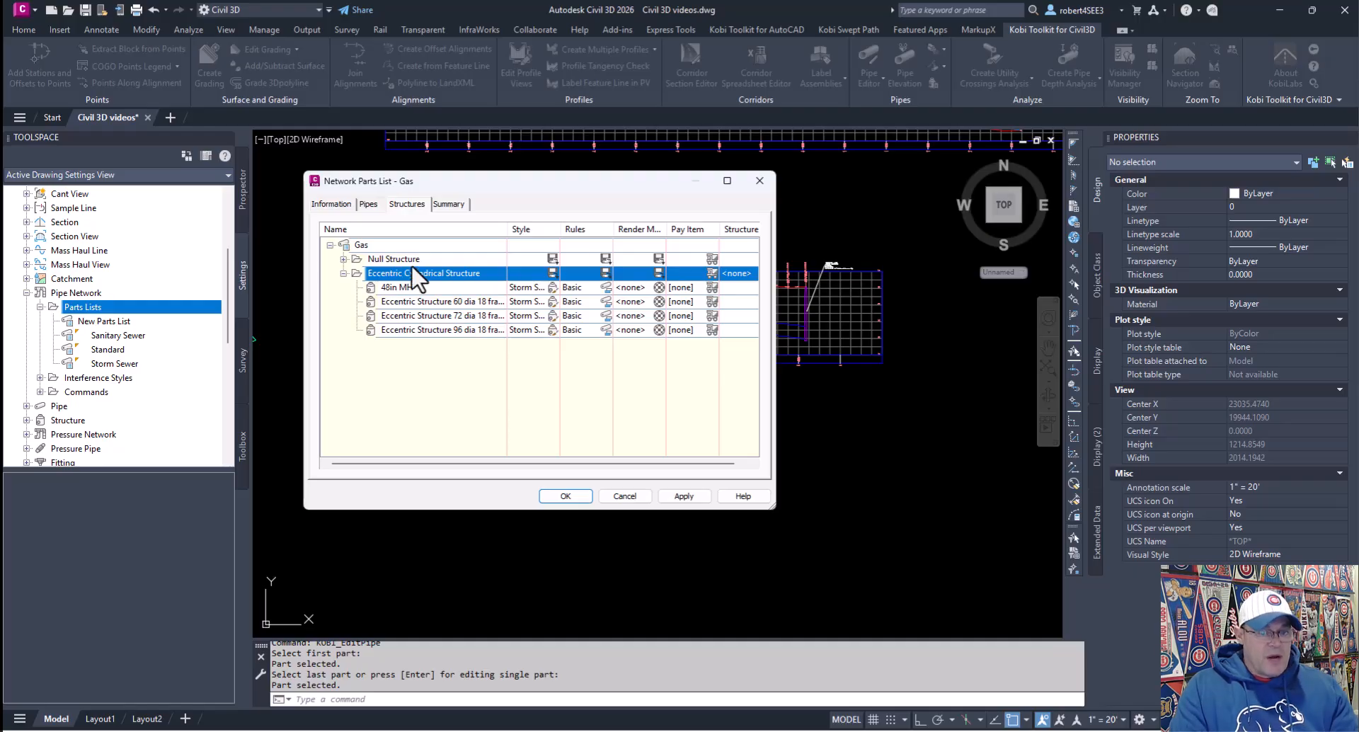
{"action": "right_click", "coordinate": [372, 245]}
{"action": "left_click", "coordinate": [395, 252]}
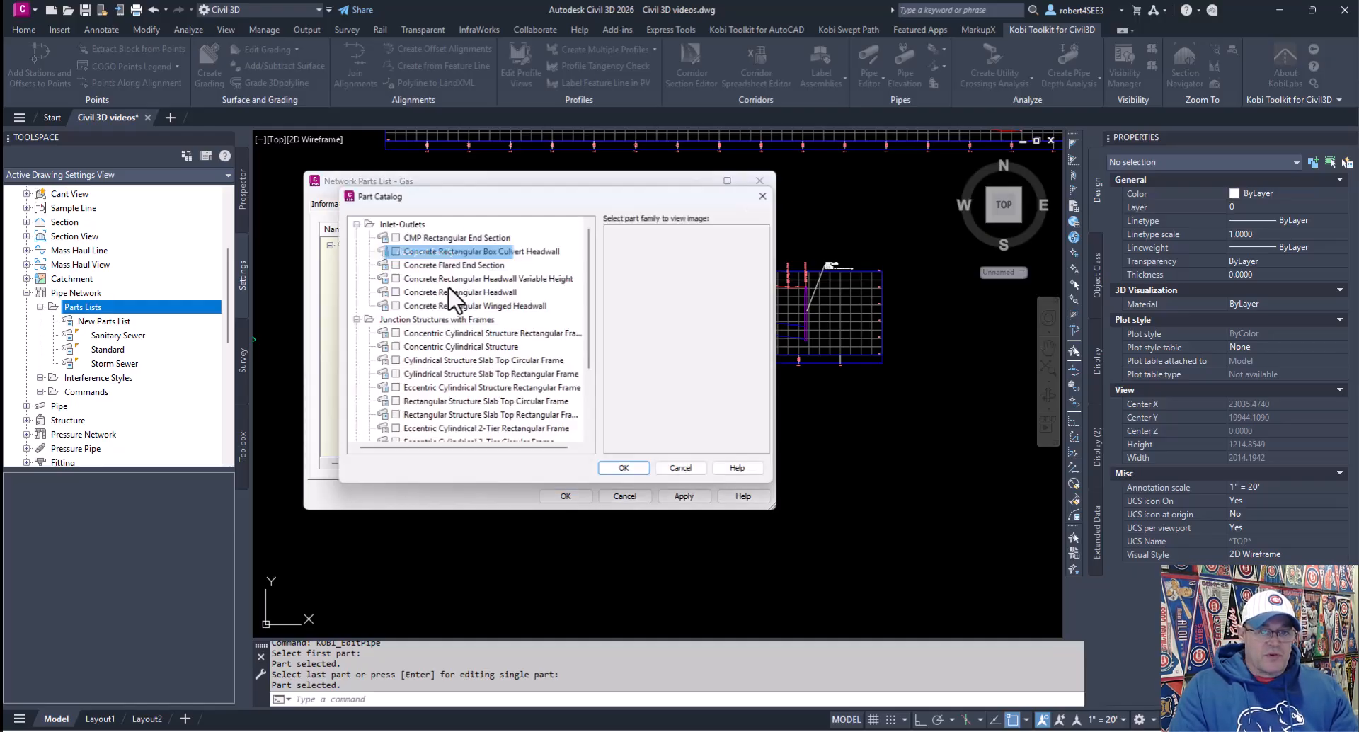
{"action": "left_click", "coordinate": [390, 361]}
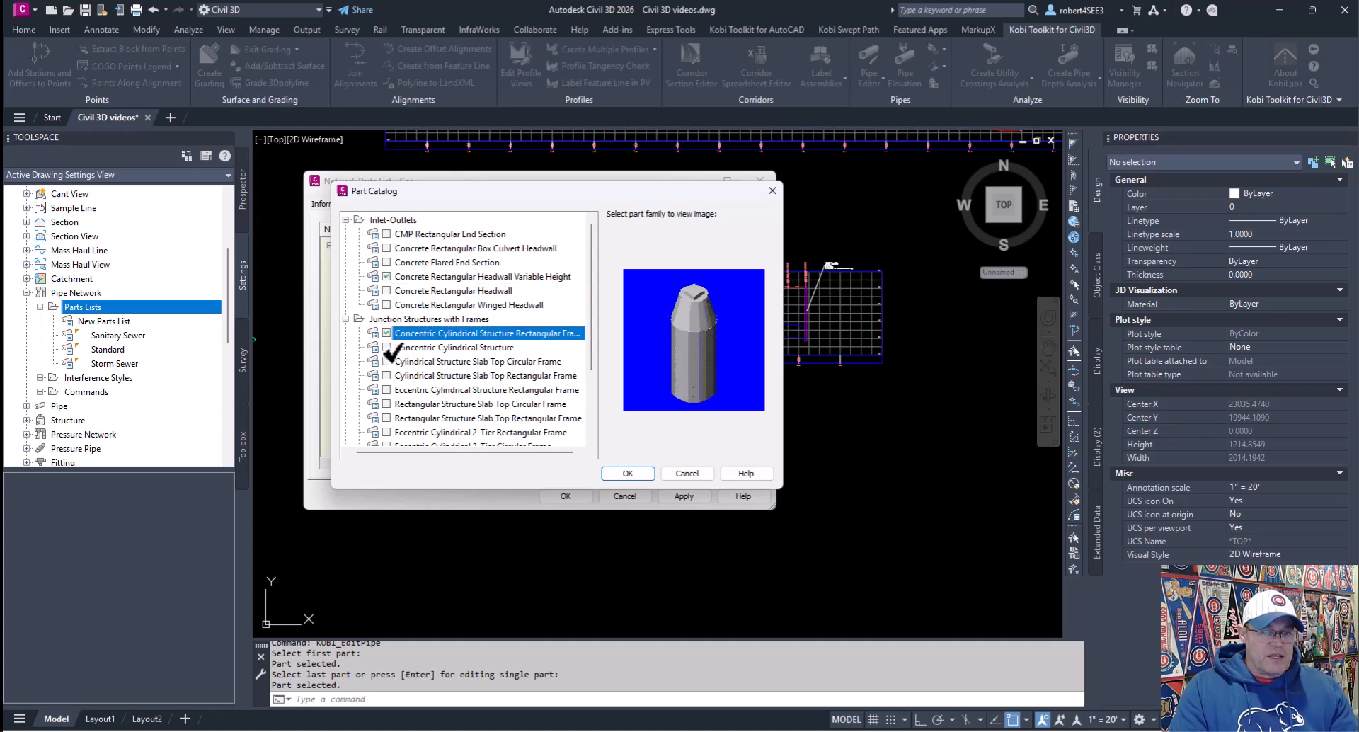
{"action": "left_click", "coordinate": [687, 474]}
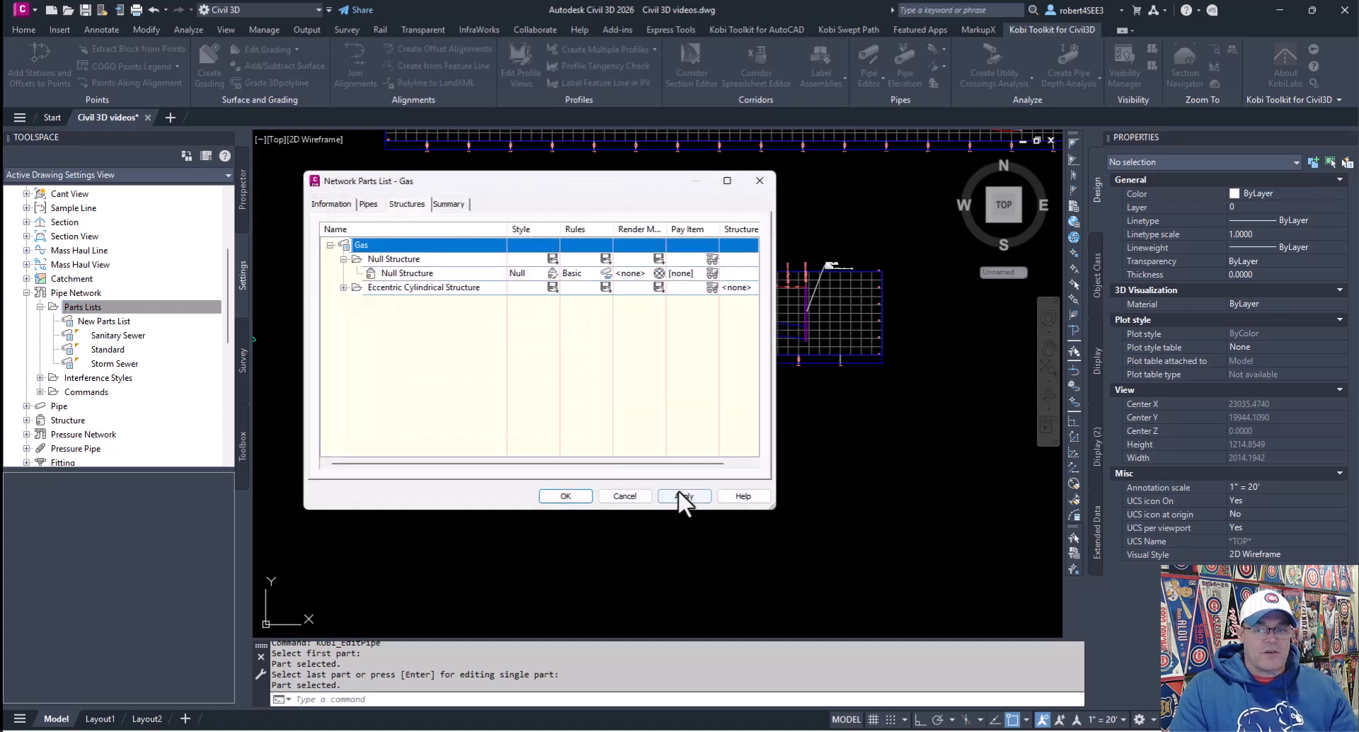
Step: Save the Gas parts list and close its dialog
{"action": "left_click", "coordinate": [566, 495]}
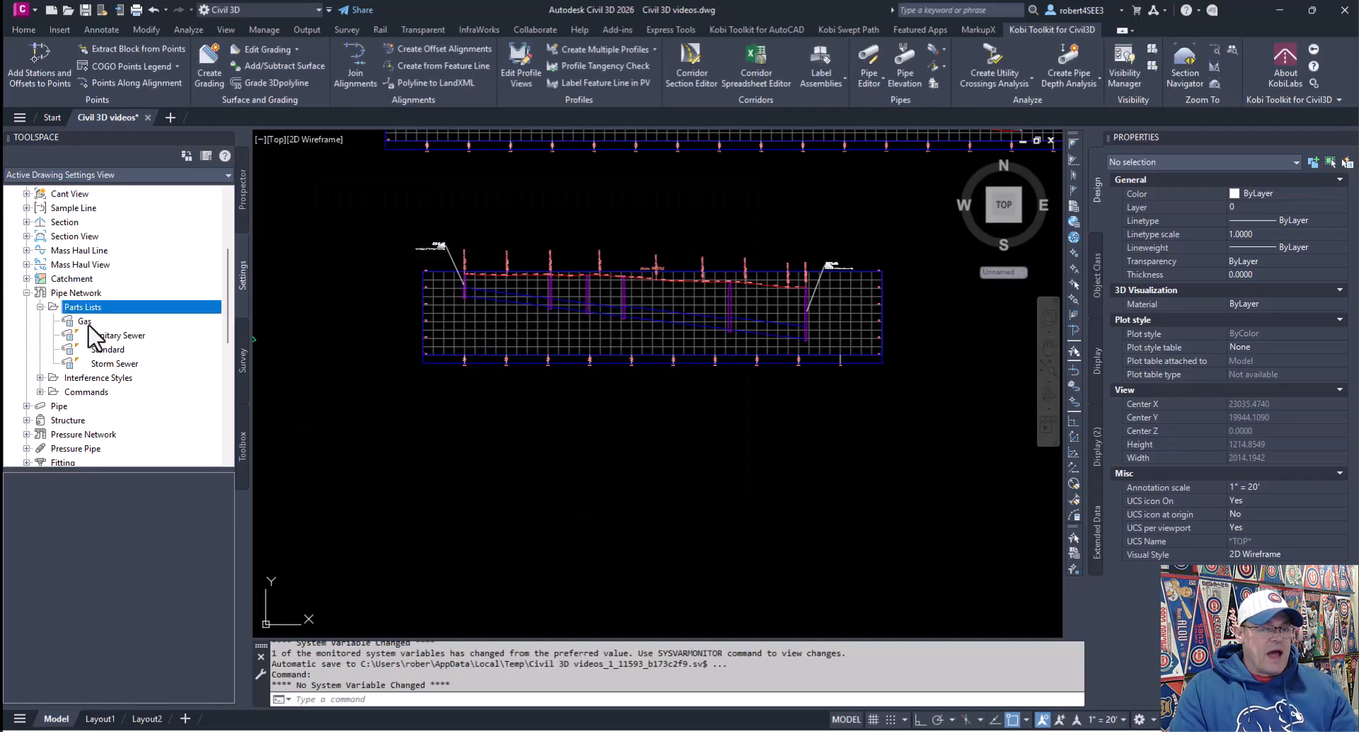